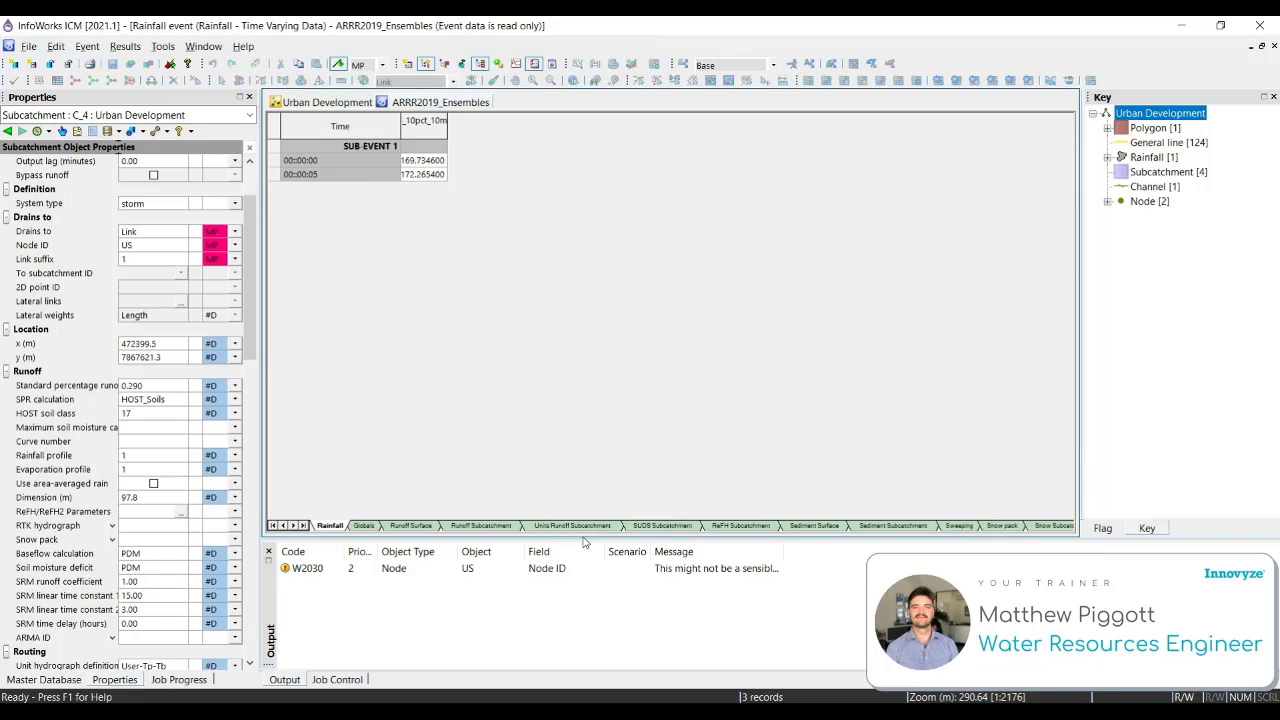
Close the ARRR2019_Ensembles rainfall table and create a new run in RAFTS Tutorial 2.
{"action": "right_click", "coordinate": [497, 107]}
{"action": "left_click", "coordinate": [512, 115]}
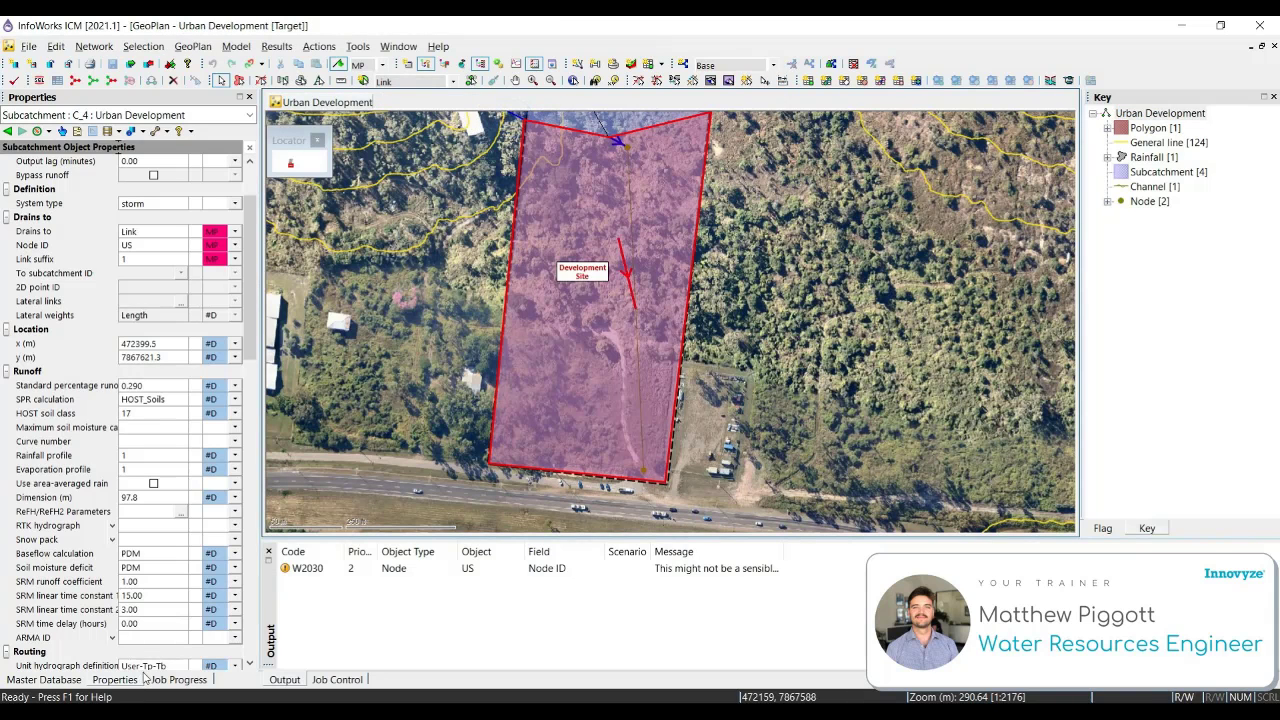
{"action": "left_click", "coordinate": [44, 680]}
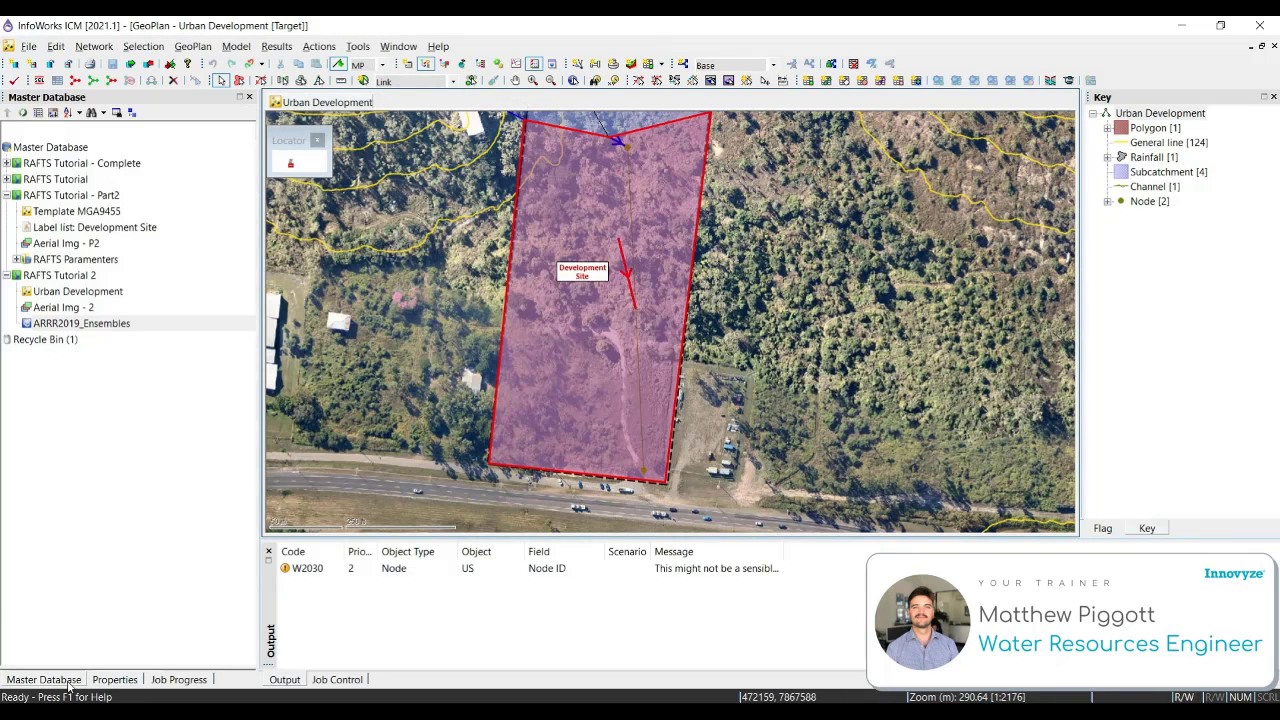
{"action": "right_click", "coordinate": [70, 277]}
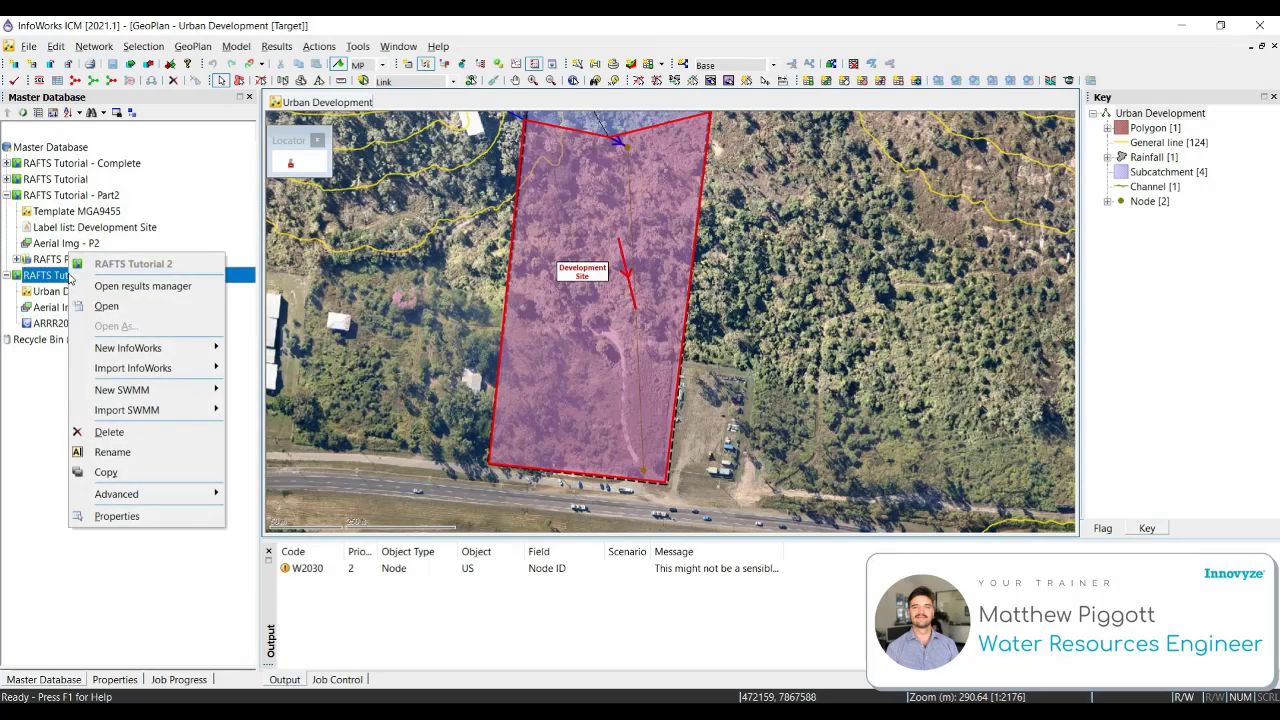
{"action": "mouse_move", "coordinate": [183, 354]}
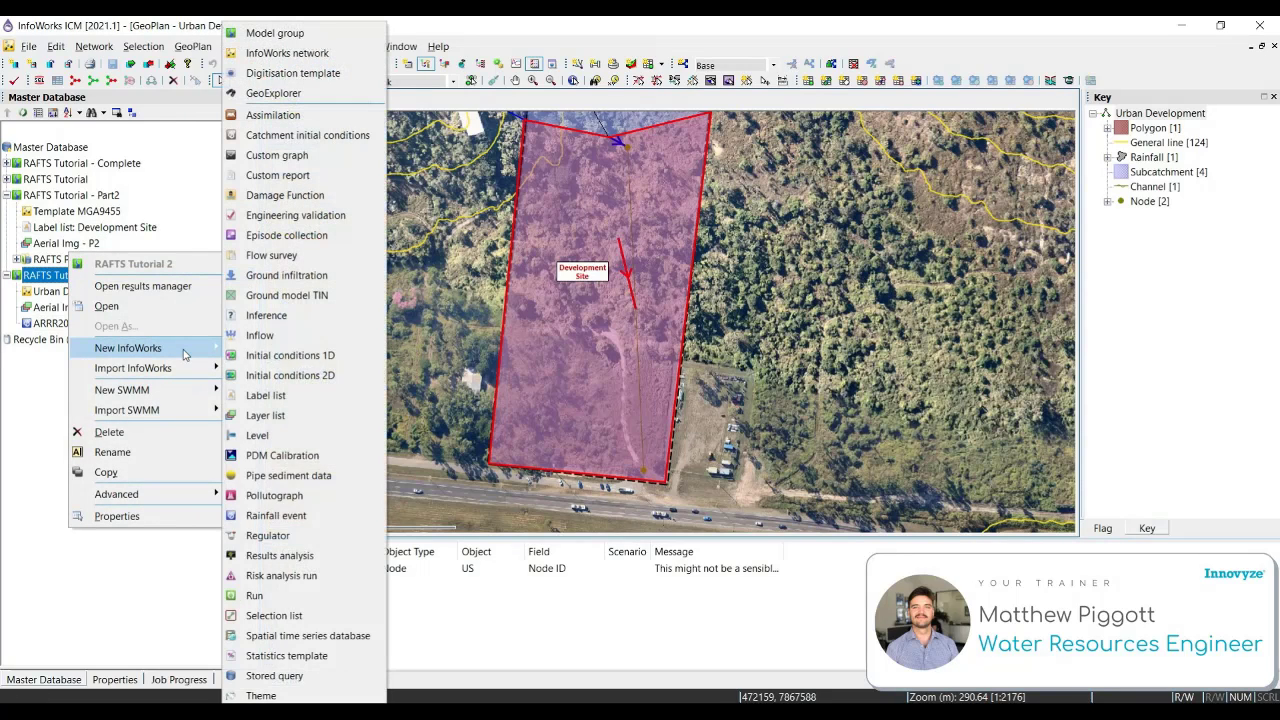
{"action": "left_click", "coordinate": [290, 617]}
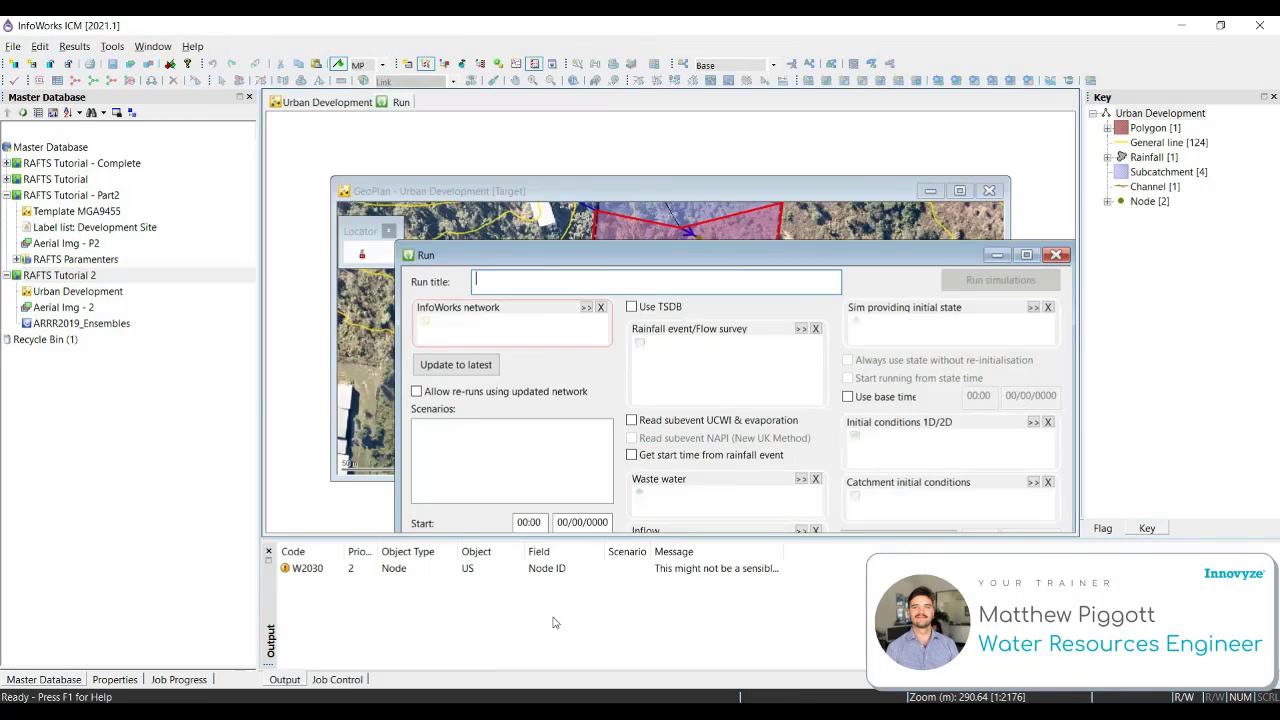
Maximise the run and add the Urban Development network and ARRR2019_Ensembles rainfall event.
{"action": "double_click", "coordinate": [806, 257]}
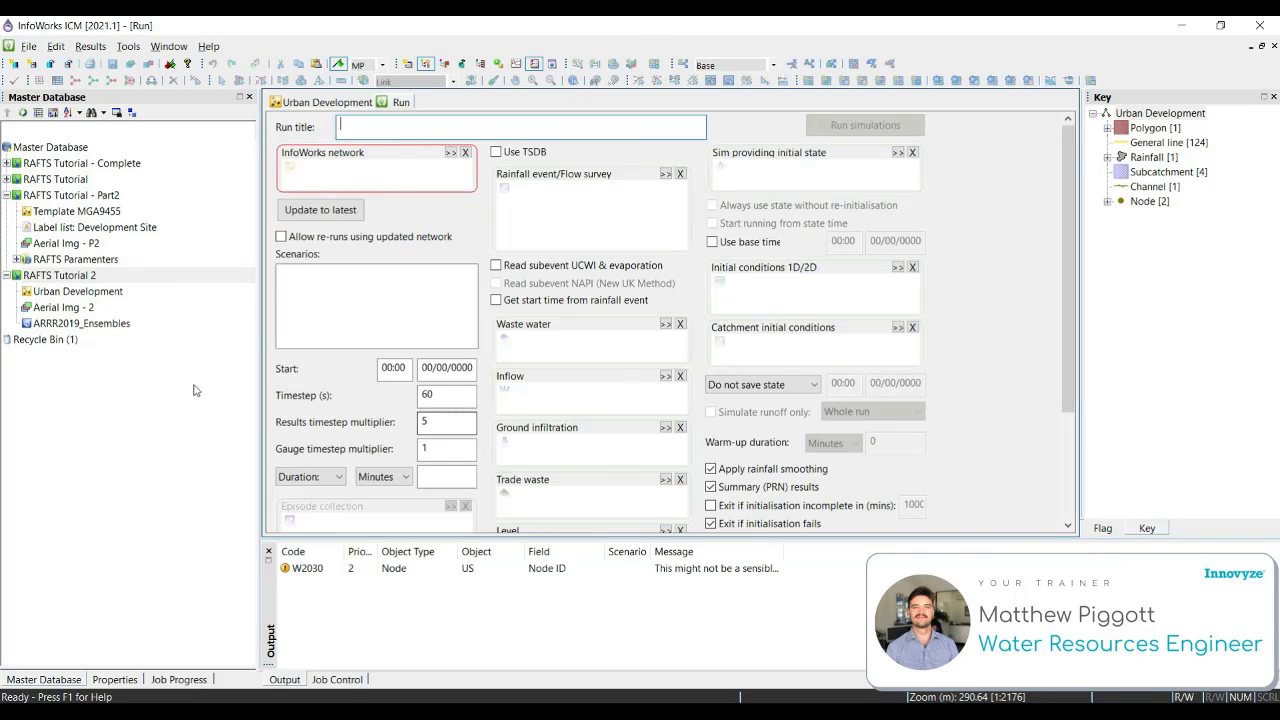
{"action": "left_click", "coordinate": [97, 290]}
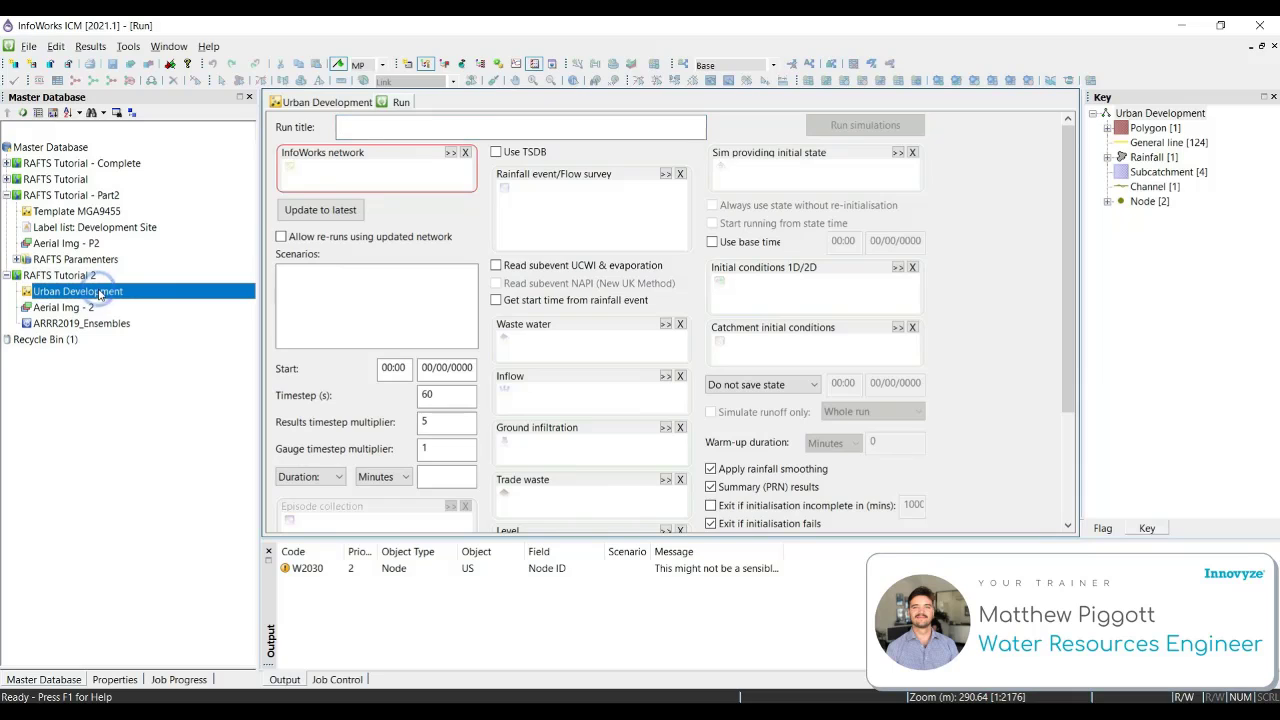
{"action": "left_click", "coordinate": [101, 325], "text": "ctrl"}
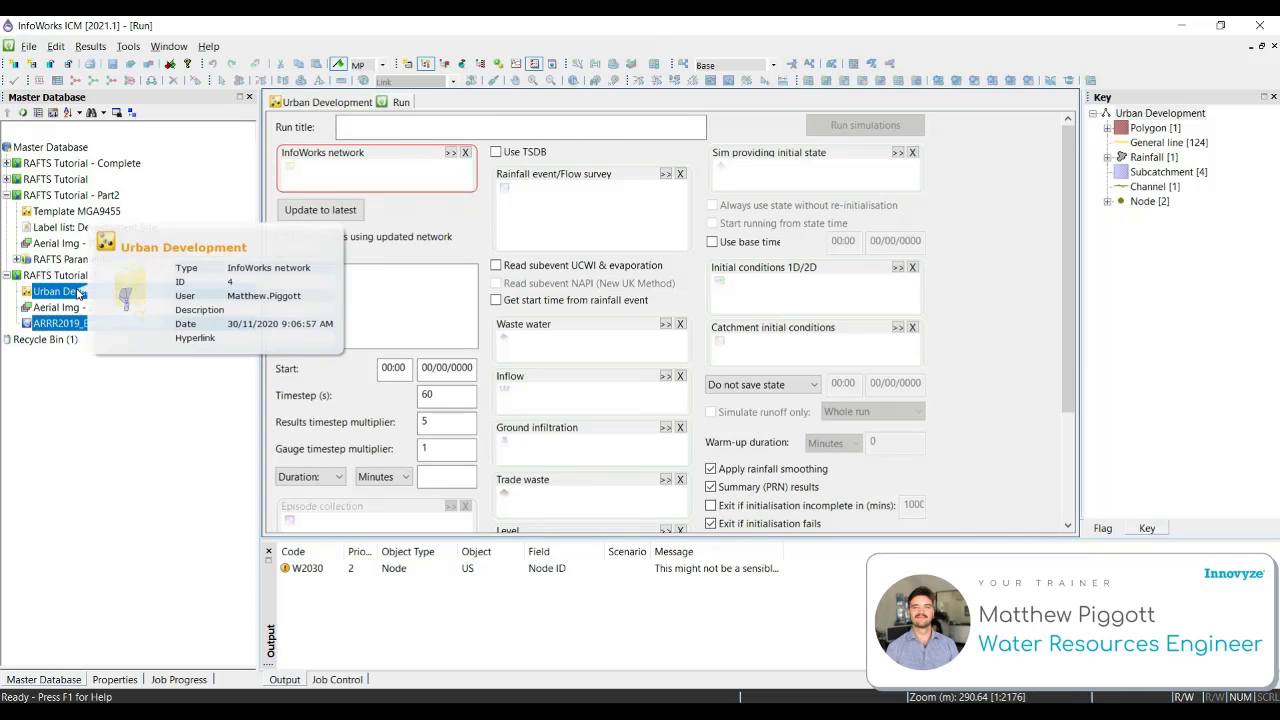
{"action": "left_click_drag", "start_coordinate": [79, 291], "coordinate": [485, 215]}
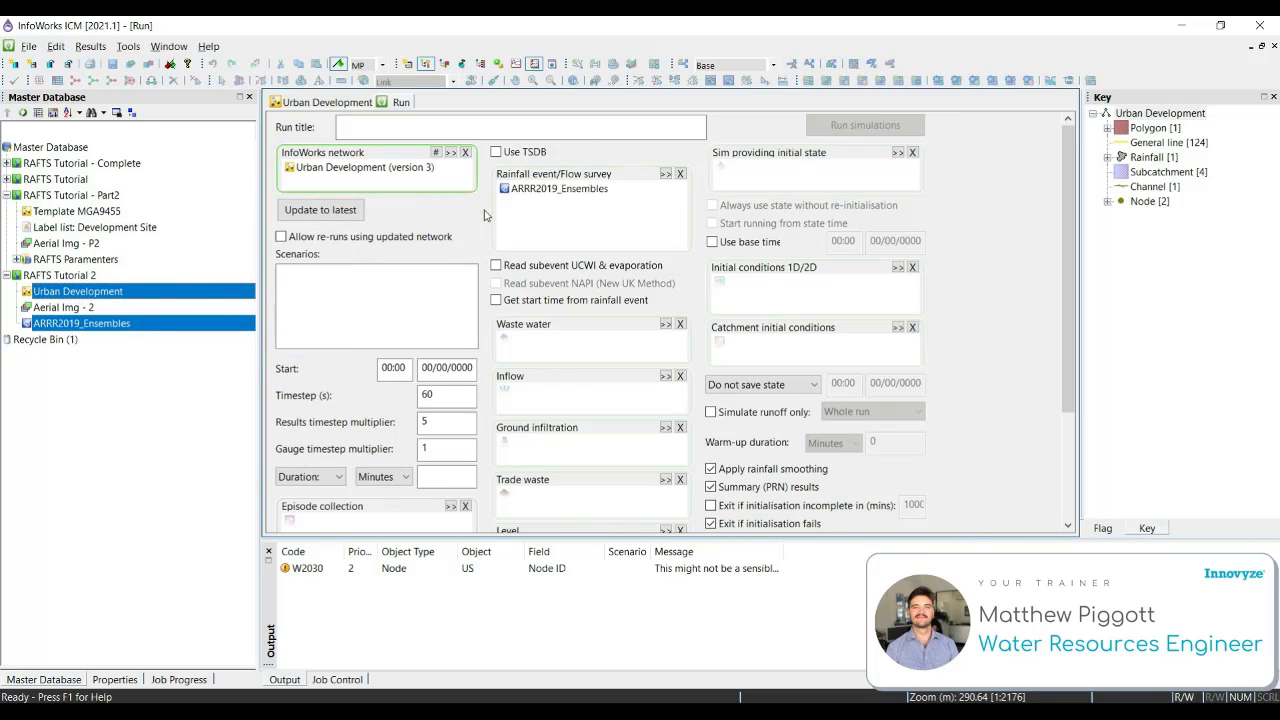
Title the run 'Urban Development Run' and allow re-runs using the updated network.
{"action": "left_click", "coordinate": [620, 124]}
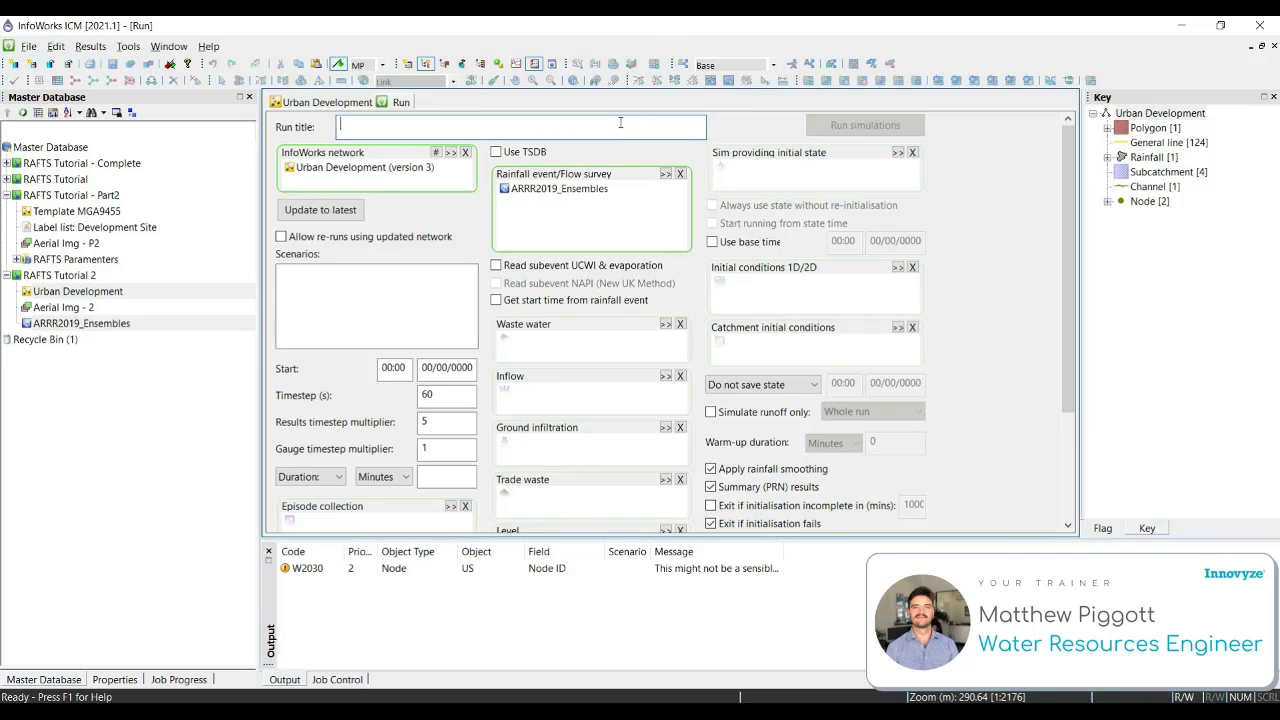
{"action": "type", "text": "Urban Development Run"}
{"action": "left_click", "coordinate": [283, 237]}
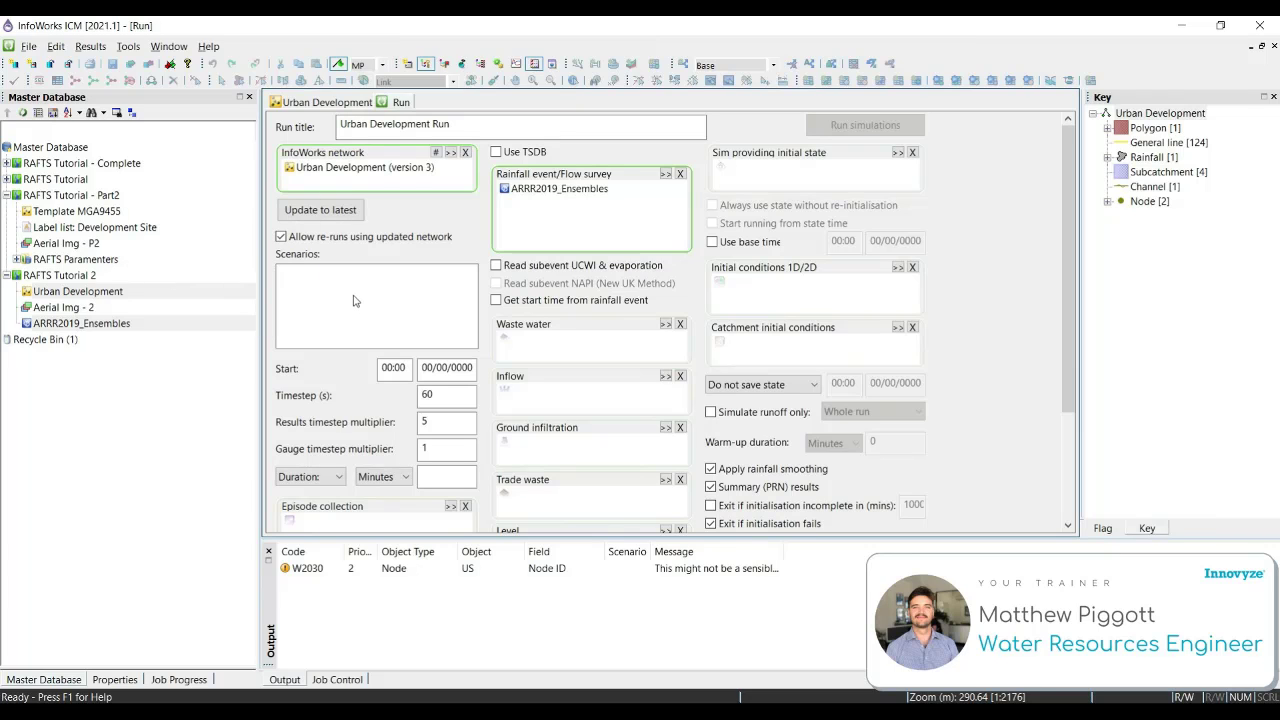
Set a 10 s timestep, results timestep multiplier 6 and a 5-hour duration.
{"action": "scroll", "coordinate": [457, 318], "scroll_direction": "down", "scroll_amount": 3}
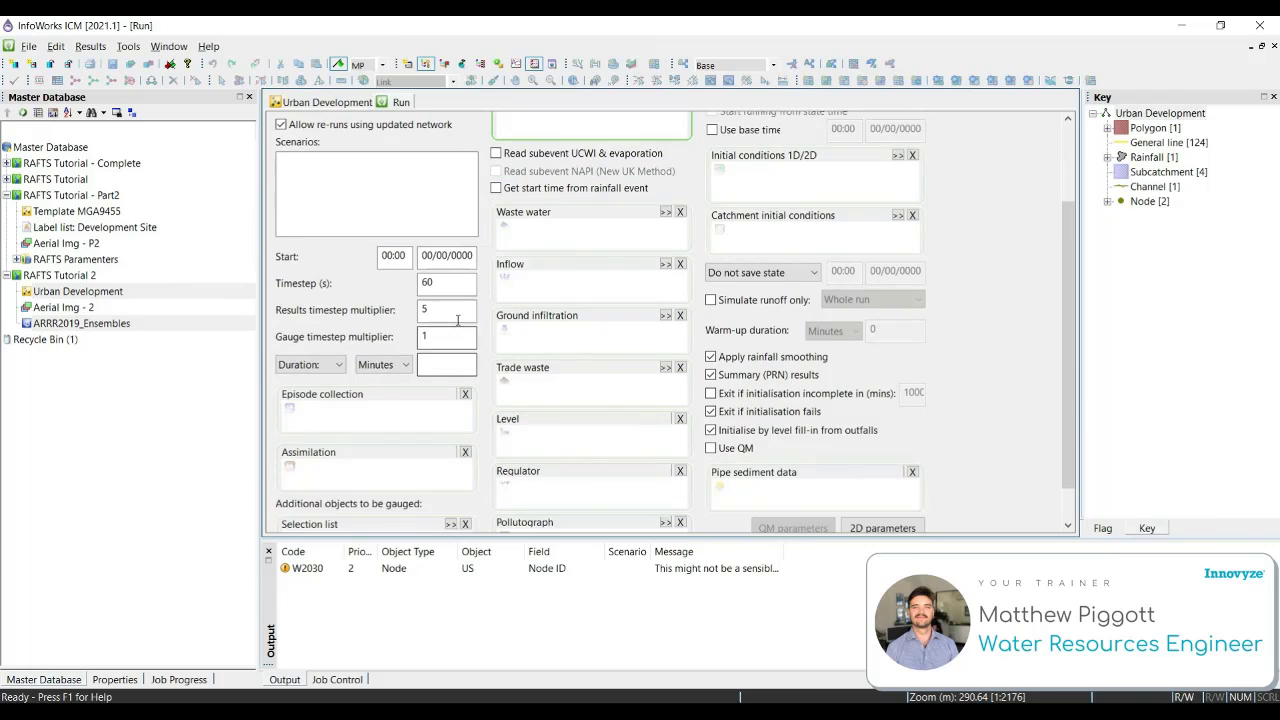
{"action": "double_click", "coordinate": [450, 283]}
{"action": "type", "text": "10"}
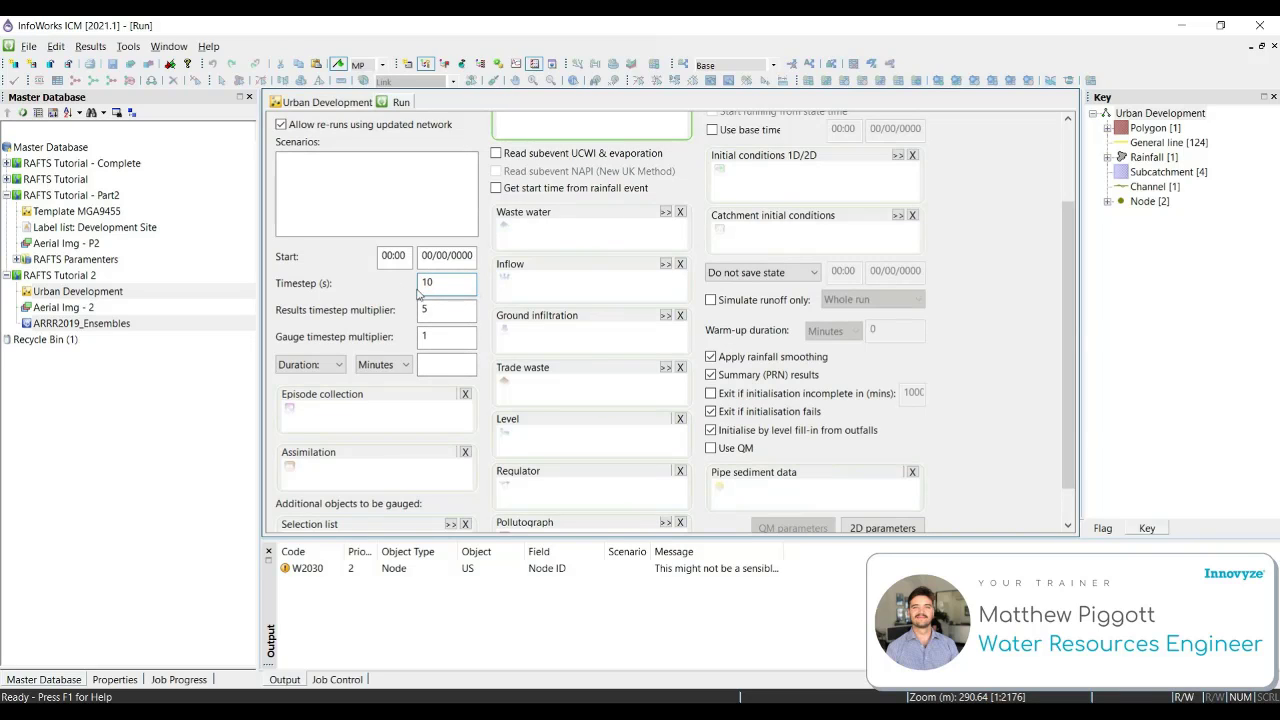
{"action": "double_click", "coordinate": [447, 309]}
{"action": "type", "text": "6"}
{"action": "left_click", "coordinate": [405, 364]}
{"action": "left_click", "coordinate": [385, 396]}
{"action": "left_click", "coordinate": [448, 362]}
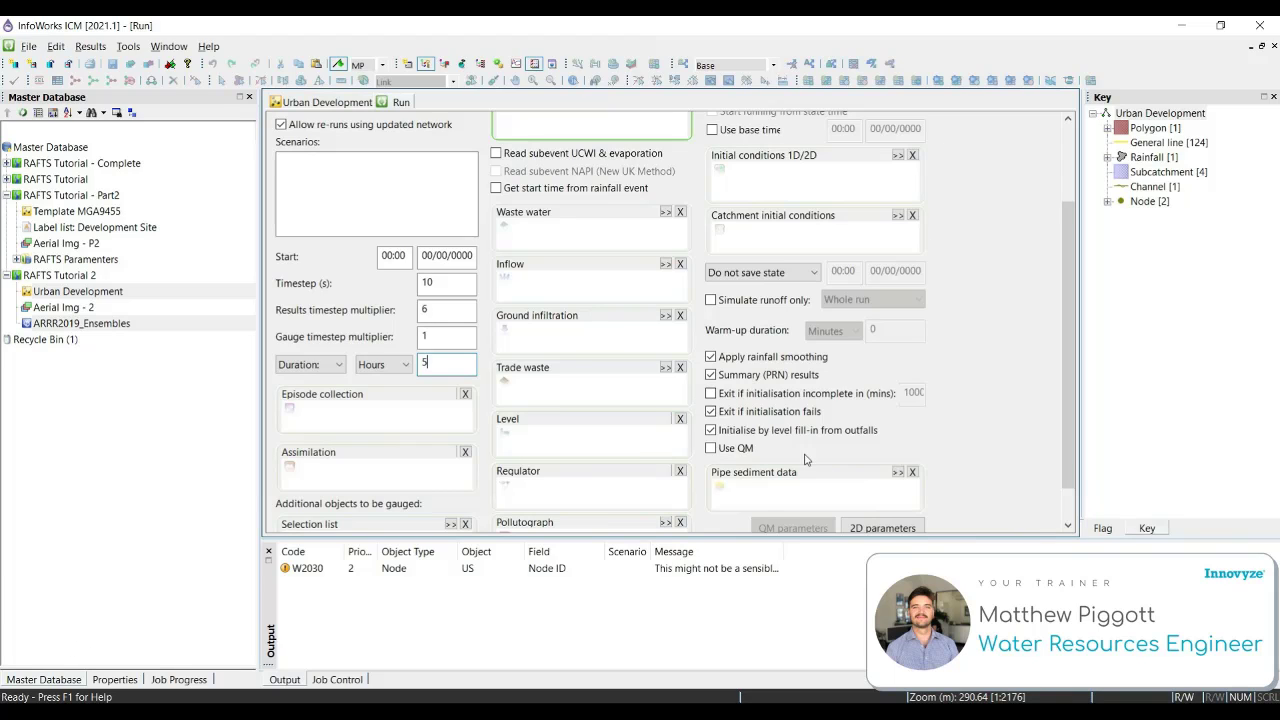
{"action": "scroll", "coordinate": [969, 345], "scroll_direction": "down", "scroll_amount": 2}
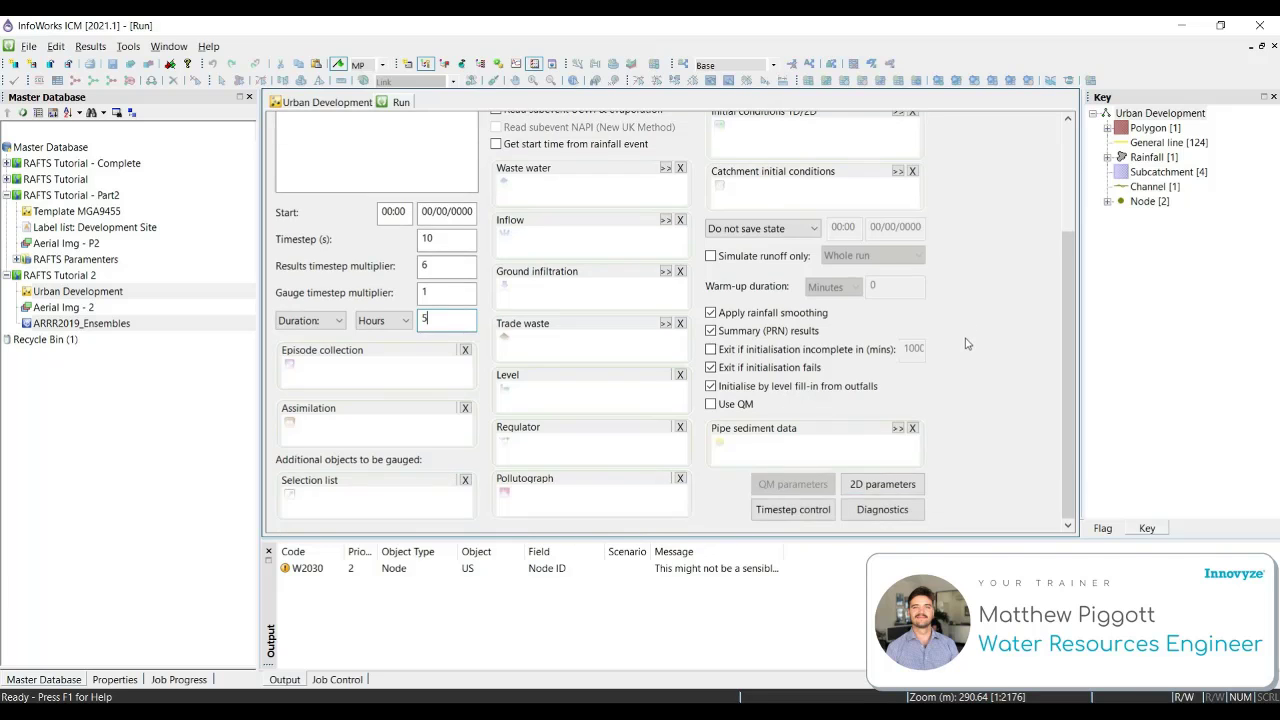
Enable outflow checking at each outfall with a 0.1 m3/s threshold and 15-minute lag.
{"action": "left_click", "coordinate": [806, 511]}
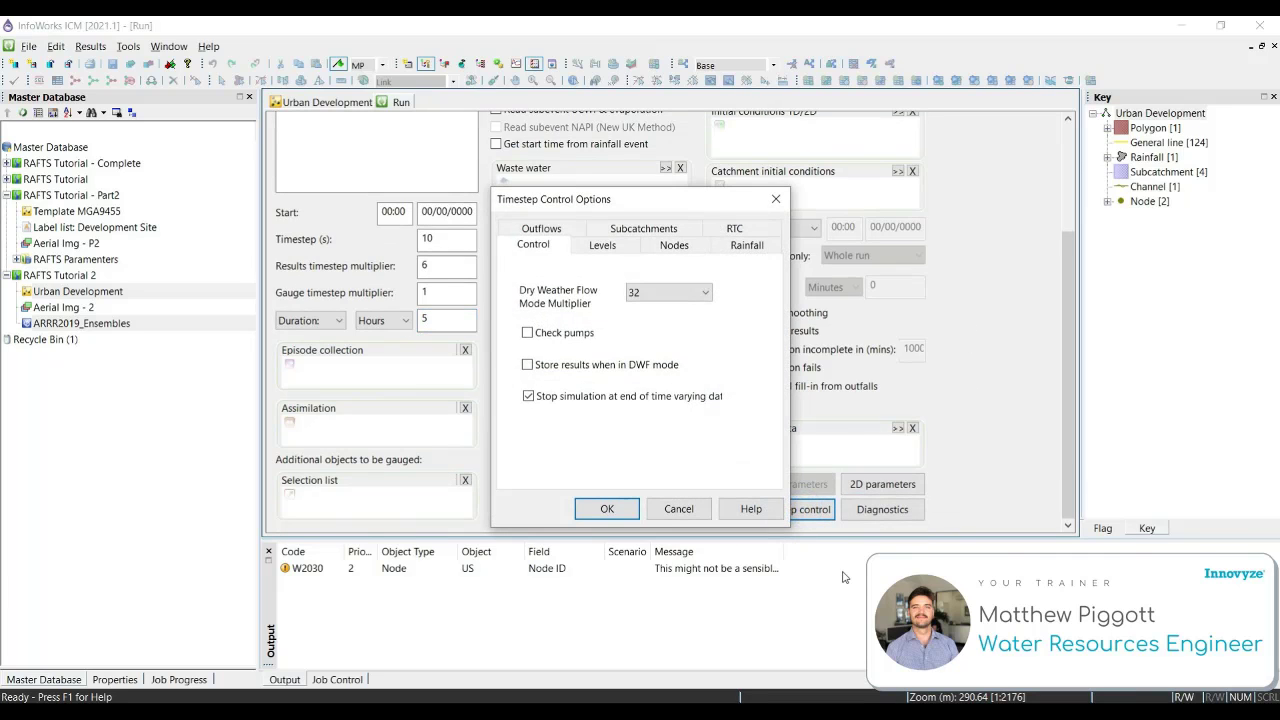
{"action": "left_click", "coordinate": [540, 230]}
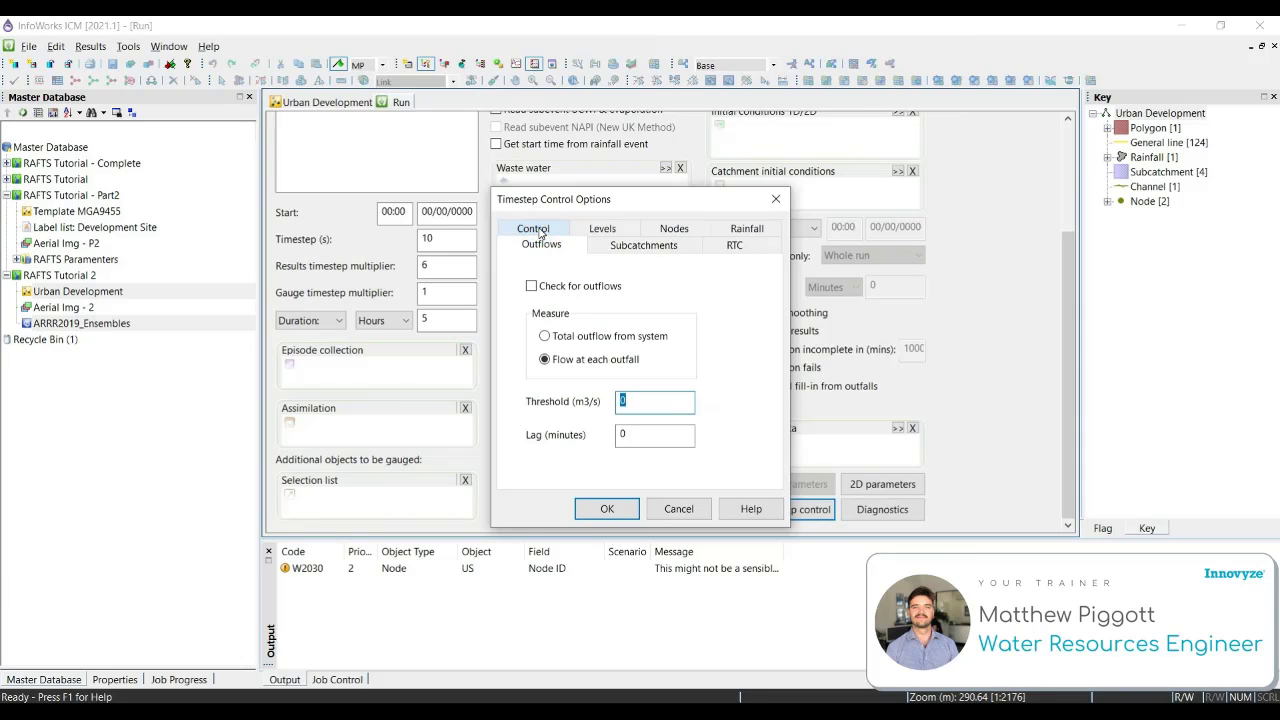
{"action": "left_click", "coordinate": [594, 289]}
{"action": "left_click", "coordinate": [636, 407]}
{"action": "double_click", "coordinate": [643, 434]}
{"action": "type", "text": "15"}
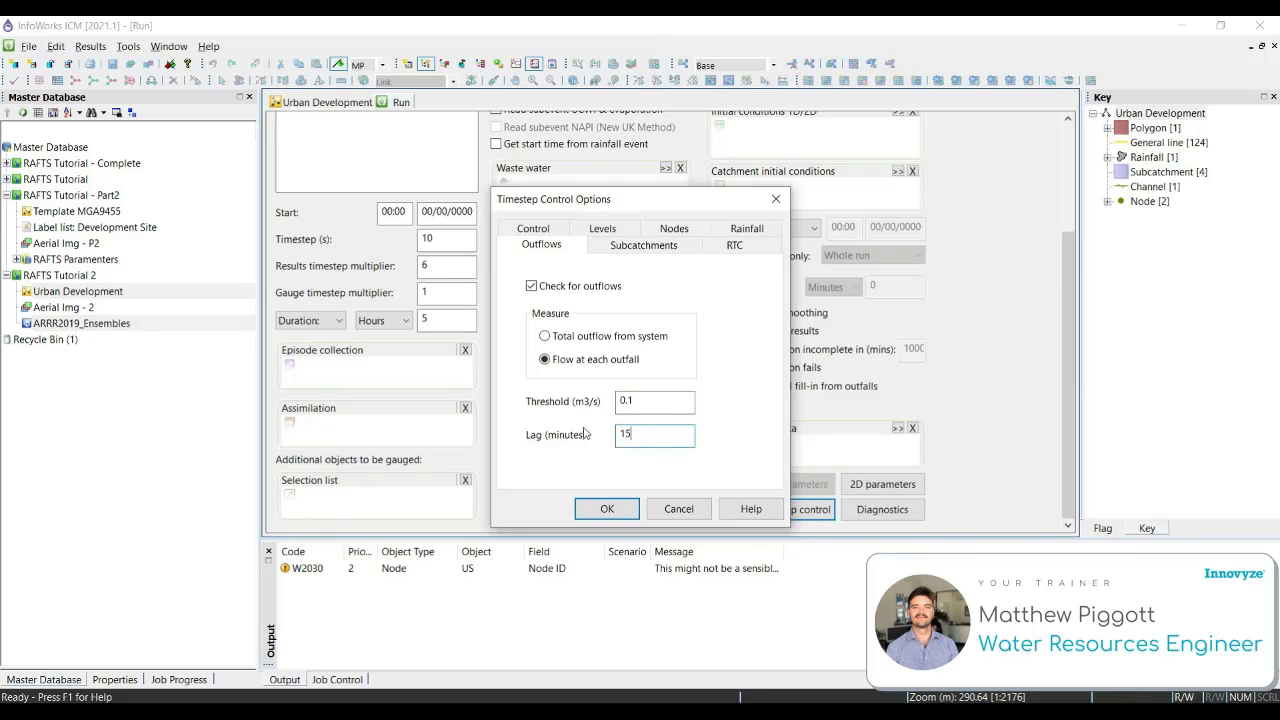
{"action": "left_click_drag", "start_coordinate": [701, 201], "coordinate": [803, 160]}
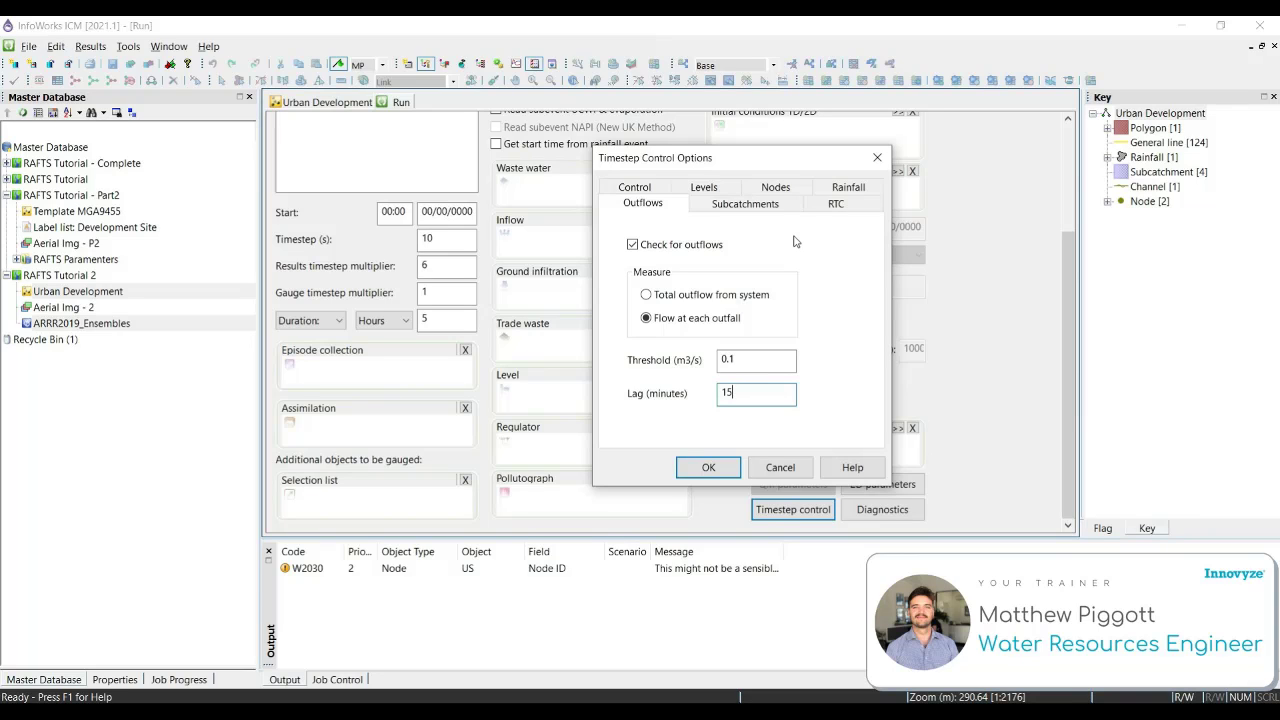
Confirm the timestep options and run Urban Development Run now, locally on this computer.
{"action": "left_click", "coordinate": [730, 472]}
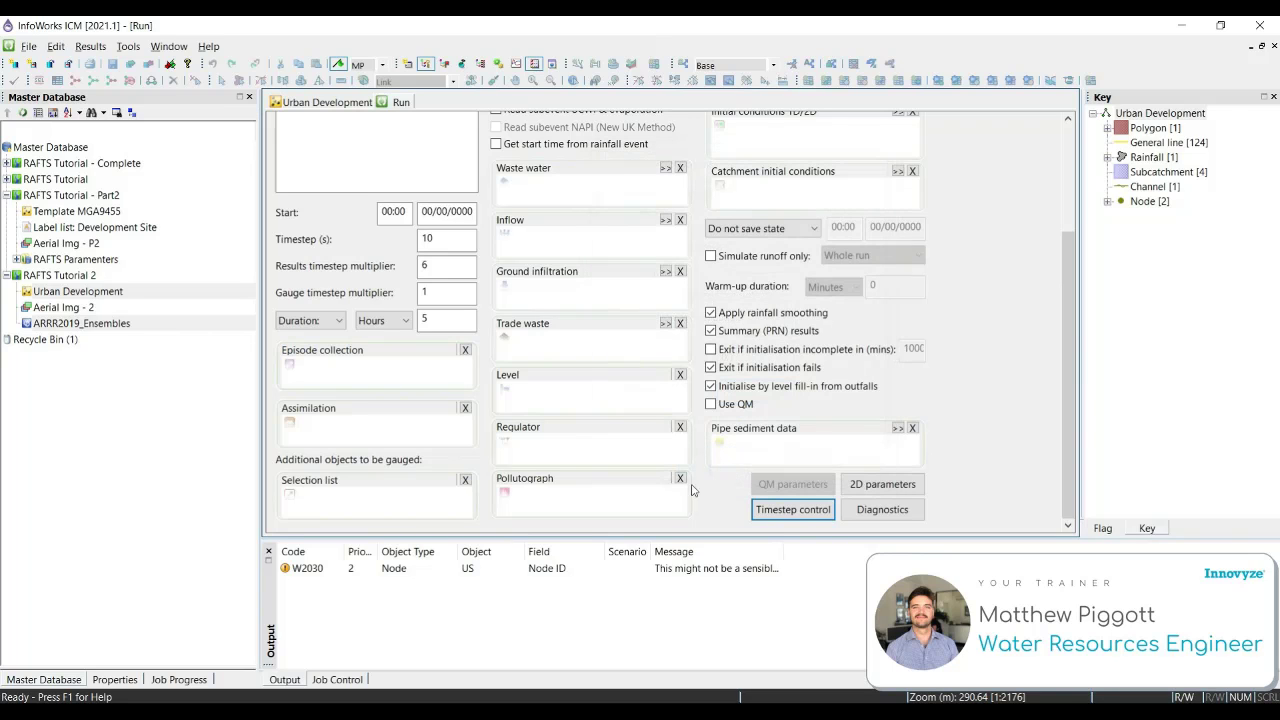
{"action": "scroll", "coordinate": [935, 416], "scroll_direction": "up", "scroll_amount": 2}
{"action": "scroll", "coordinate": [937, 418], "scroll_direction": "up", "scroll_amount": 2}
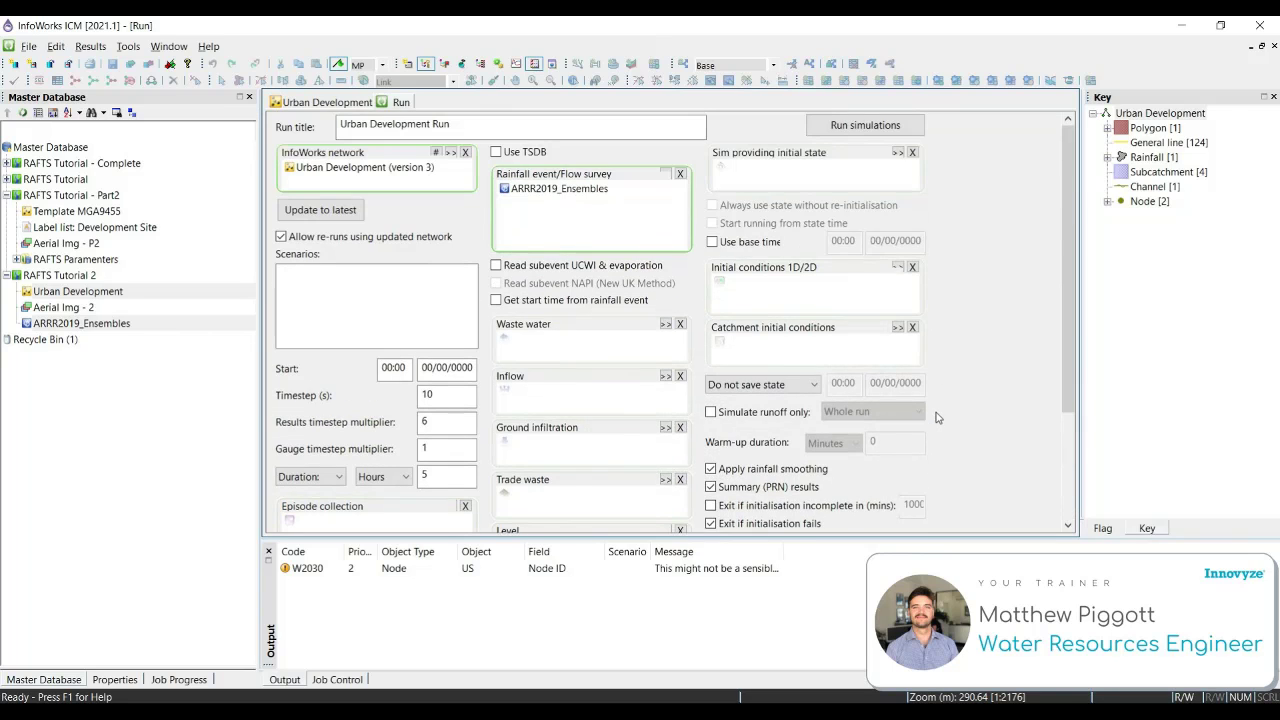
{"action": "left_click", "coordinate": [897, 124]}
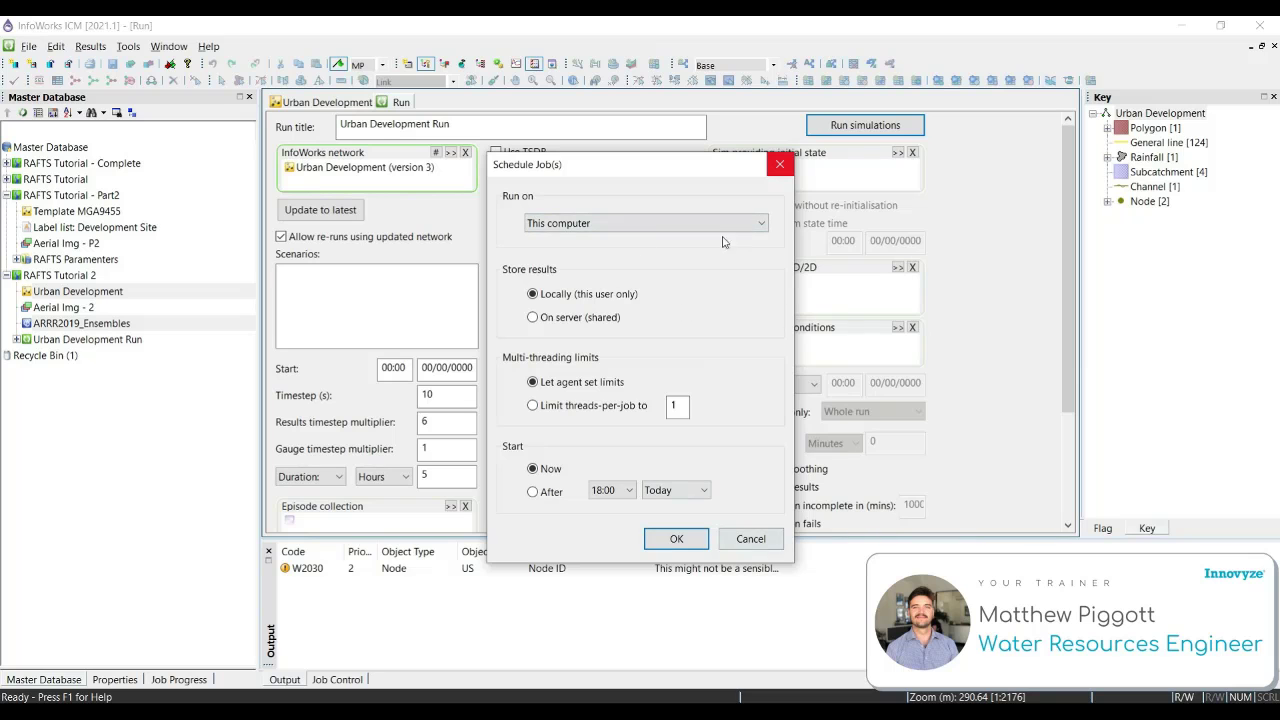
{"action": "left_click", "coordinate": [676, 538]}
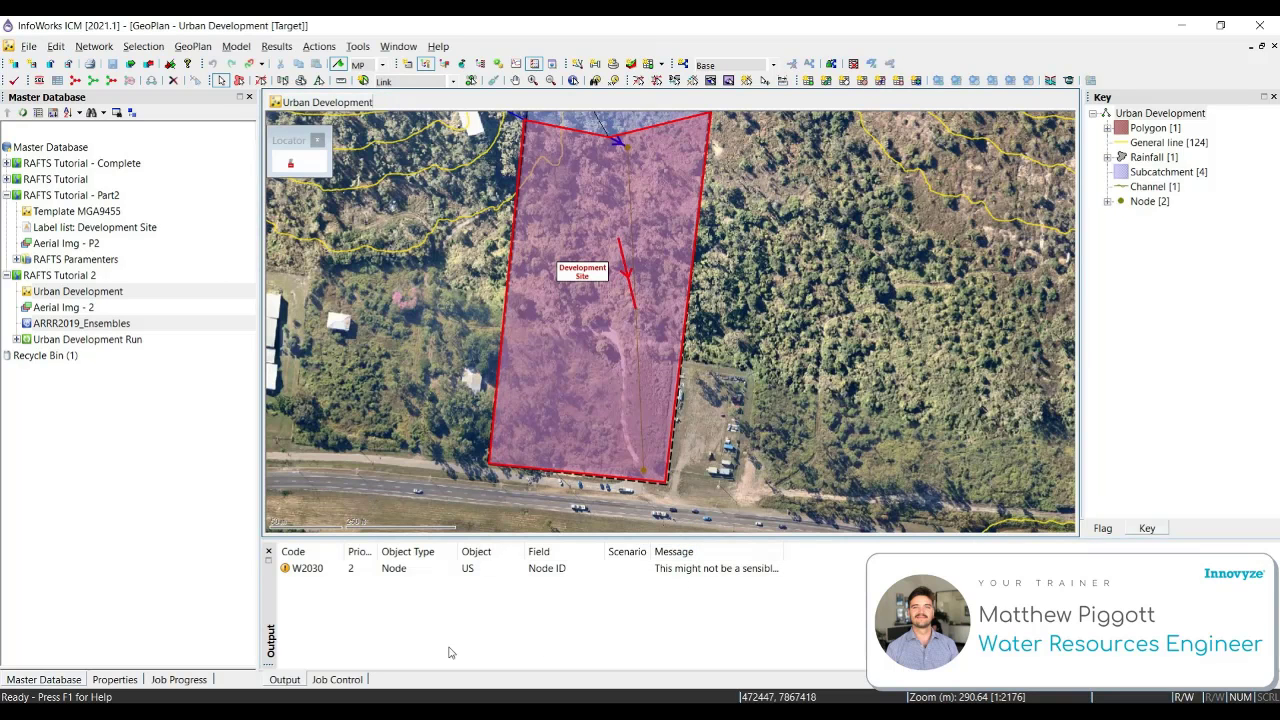
Show the Job Control list and enlarge its panel to follow the ensemble jobs.
{"action": "left_click", "coordinate": [352, 680]}
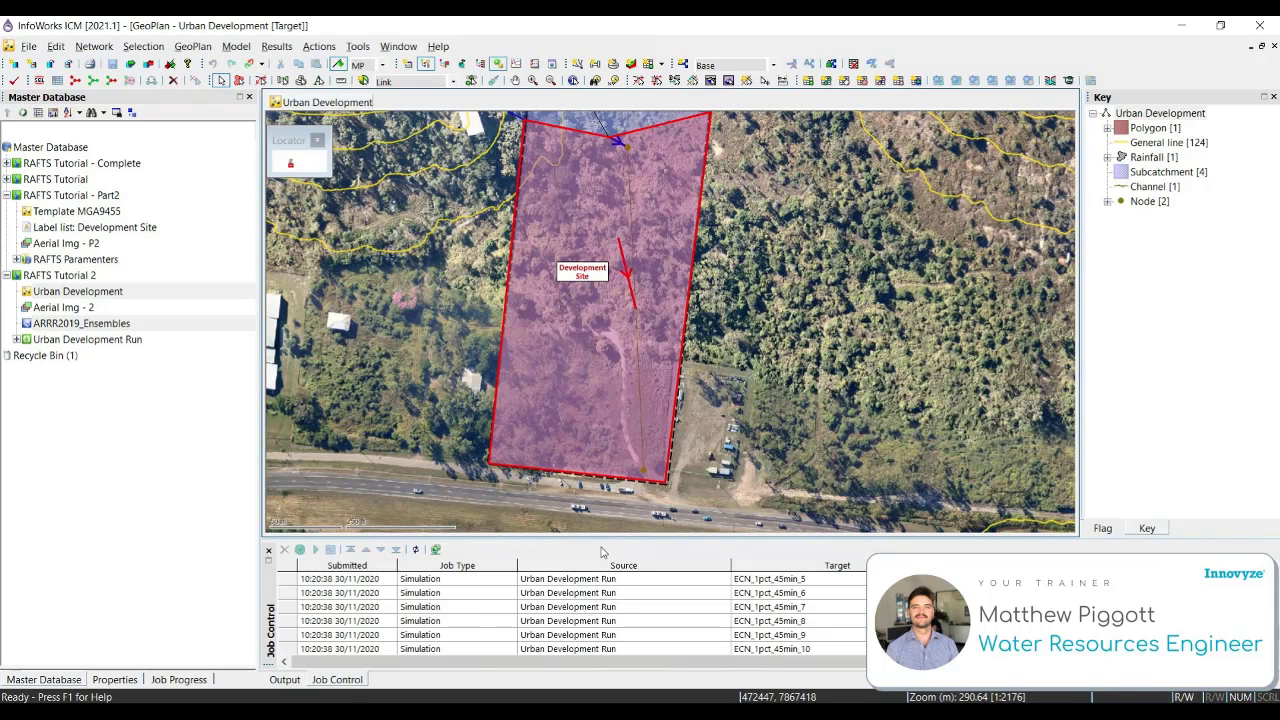
{"action": "left_click_drag", "start_coordinate": [603, 540], "coordinate": [612, 474]}
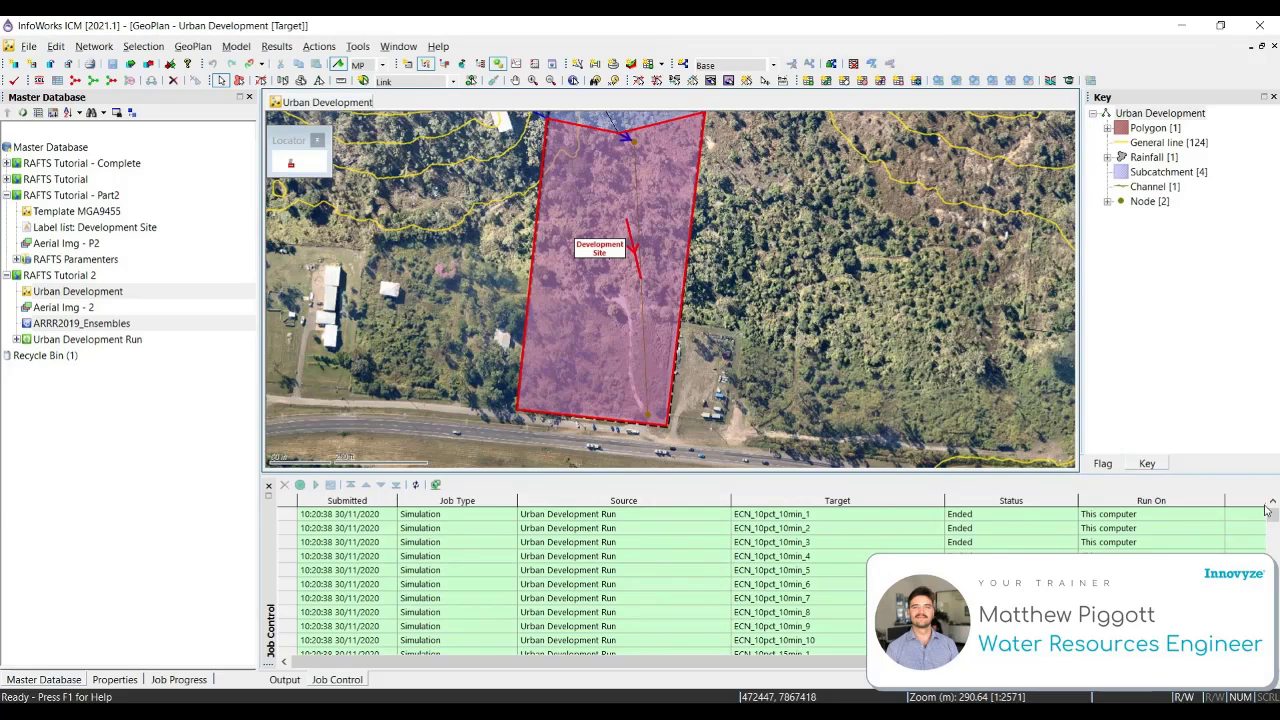
{"action": "scroll", "coordinate": [1274, 540], "scroll_direction": "down", "scroll_amount": 10}
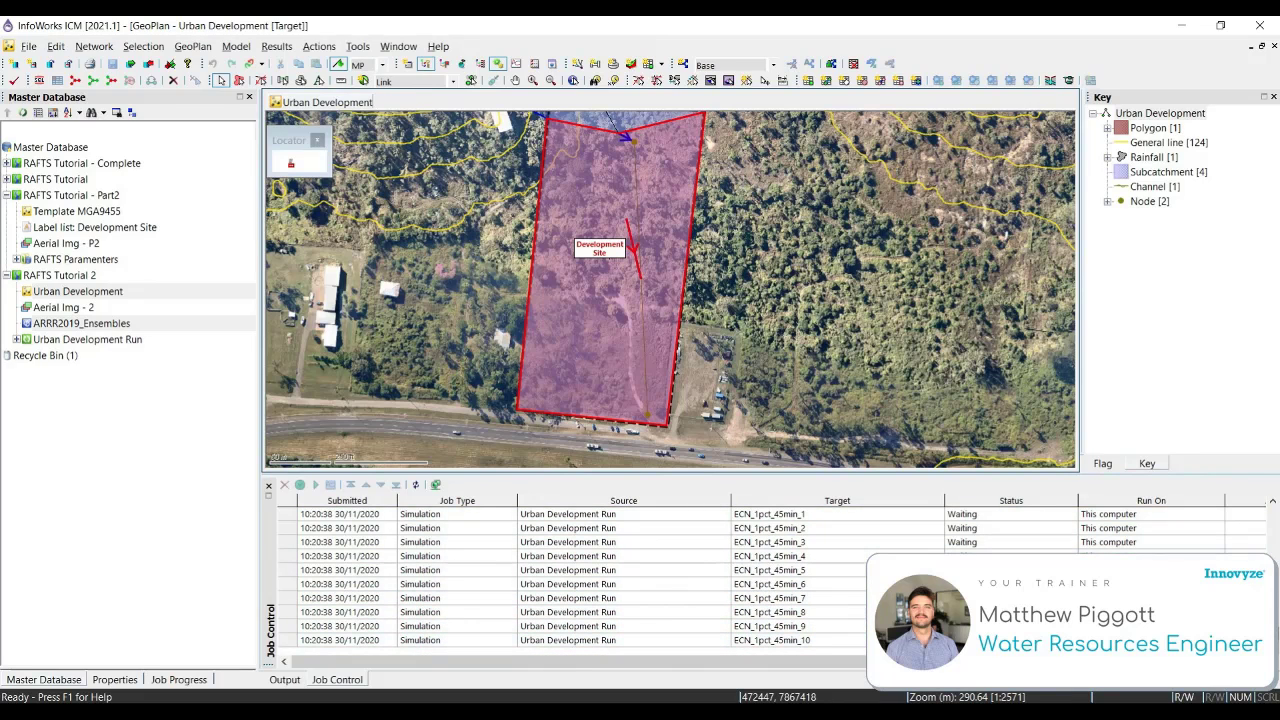
Expand Urban Development Run and scroll through its ECN_1pct ensemble simulations until all complete.
{"action": "left_click", "coordinate": [16, 340]}
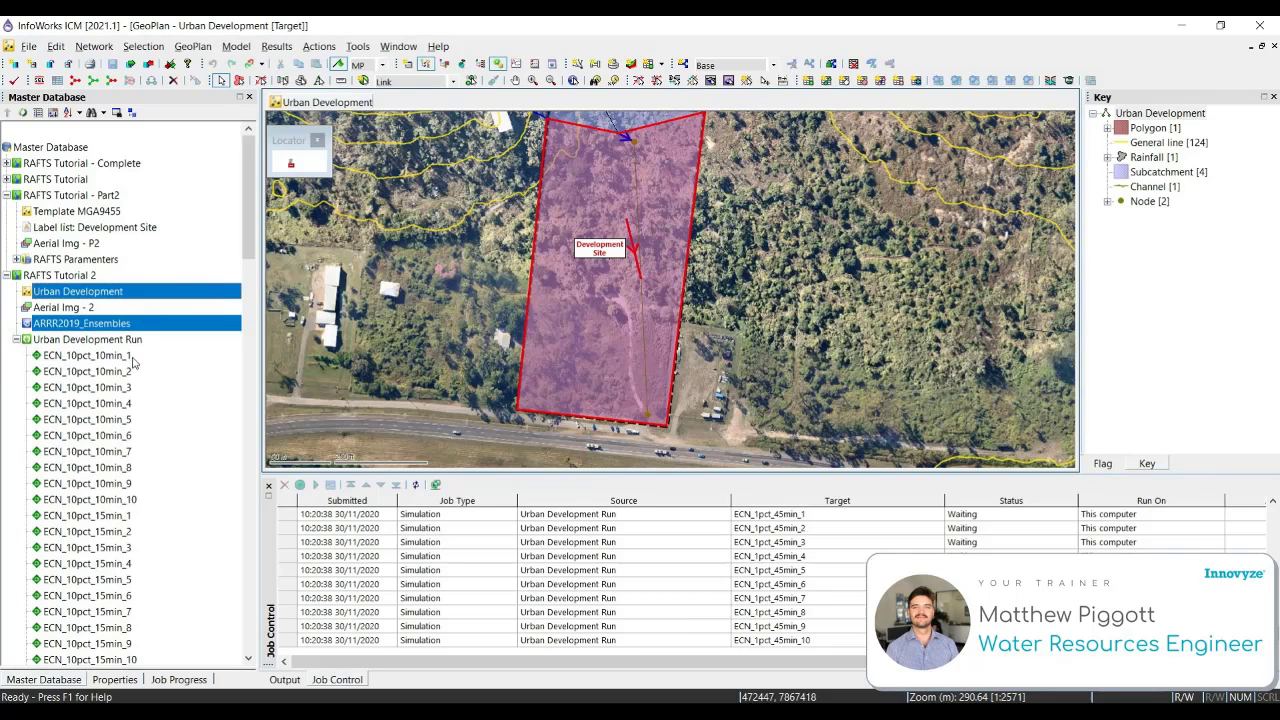
{"action": "scroll", "coordinate": [133, 362], "scroll_direction": "down", "scroll_amount": 5}
{"action": "scroll", "coordinate": [133, 362], "scroll_direction": "down", "scroll_amount": 19}
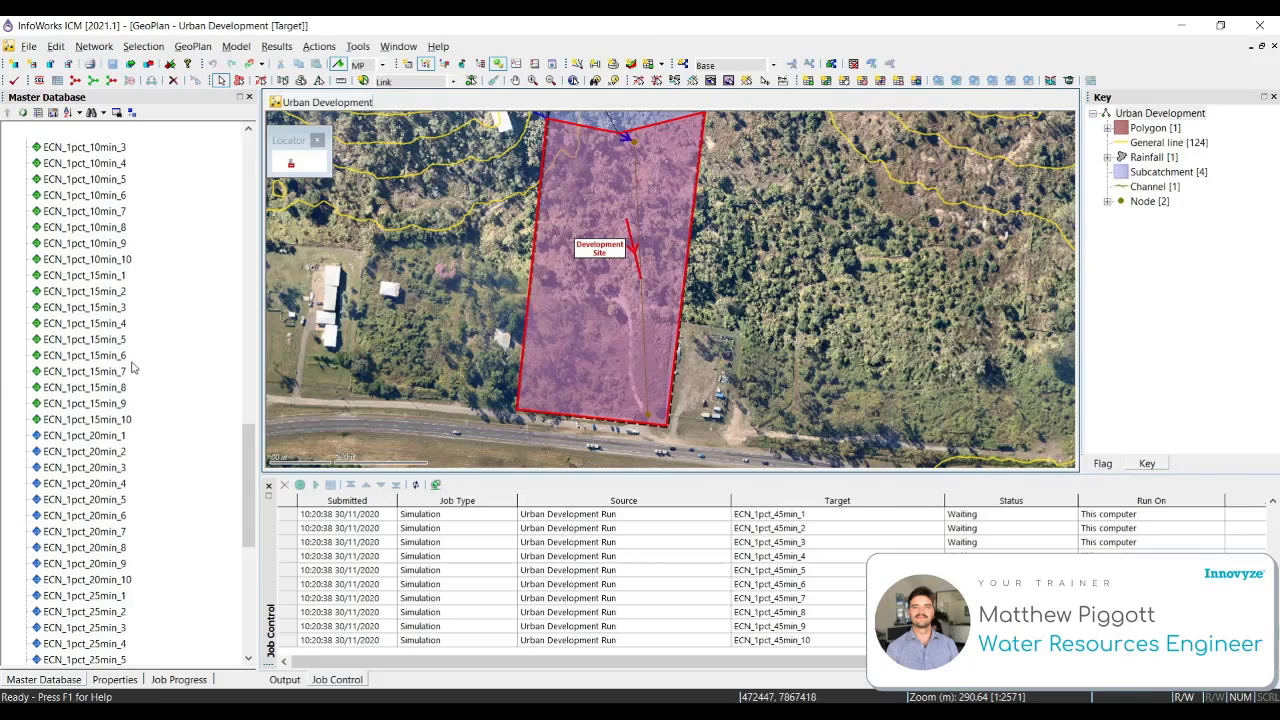
{"action": "scroll", "coordinate": [137, 358], "scroll_direction": "down", "scroll_amount": 5}
{"action": "scroll", "coordinate": [137, 358], "scroll_direction": "down", "scroll_amount": 2}
{"action": "scroll", "coordinate": [137, 358], "scroll_direction": "down", "scroll_amount": 3}
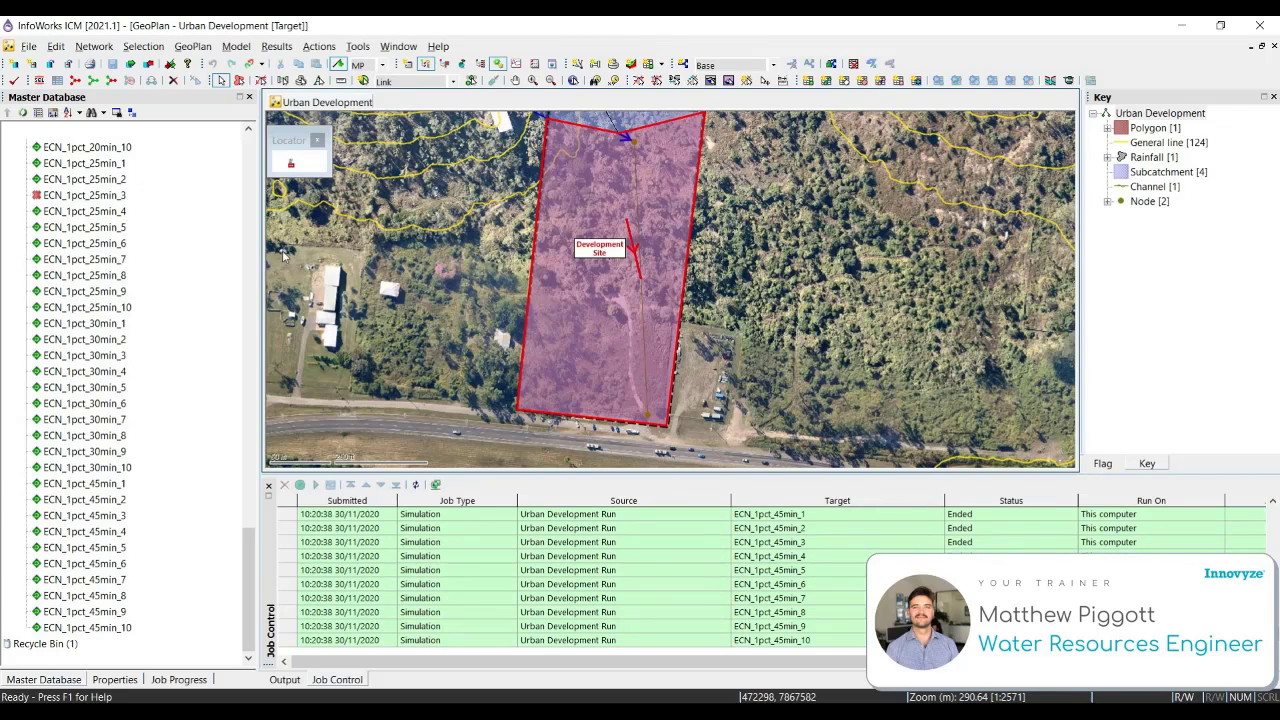
{"action": "scroll", "coordinate": [65, 203], "scroll_direction": "up", "scroll_amount": 7}
{"action": "scroll", "coordinate": [75, 428], "scroll_direction": "down", "scroll_amount": 3}
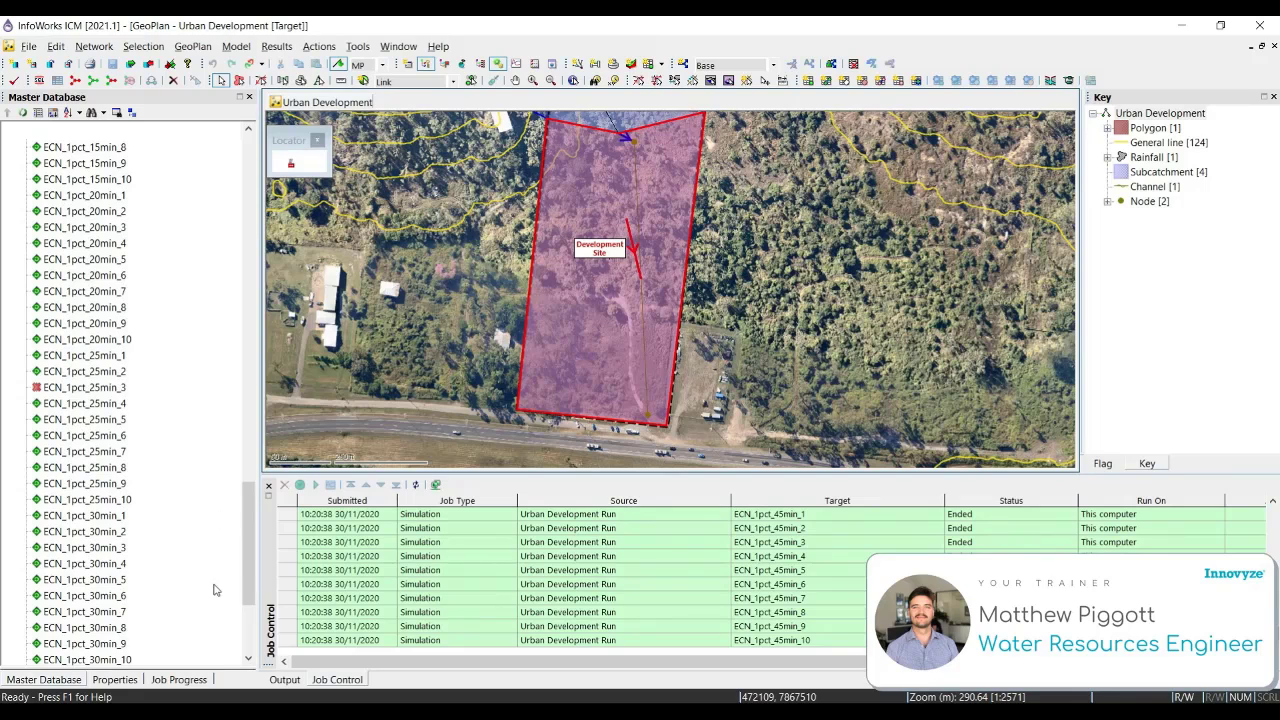
Re-run Urban Development Run, resubmitting only the incomplete simulations such as ECN_1pct_25min_3.
{"action": "left_click_drag", "start_coordinate": [249, 577], "coordinate": [167, 260]}
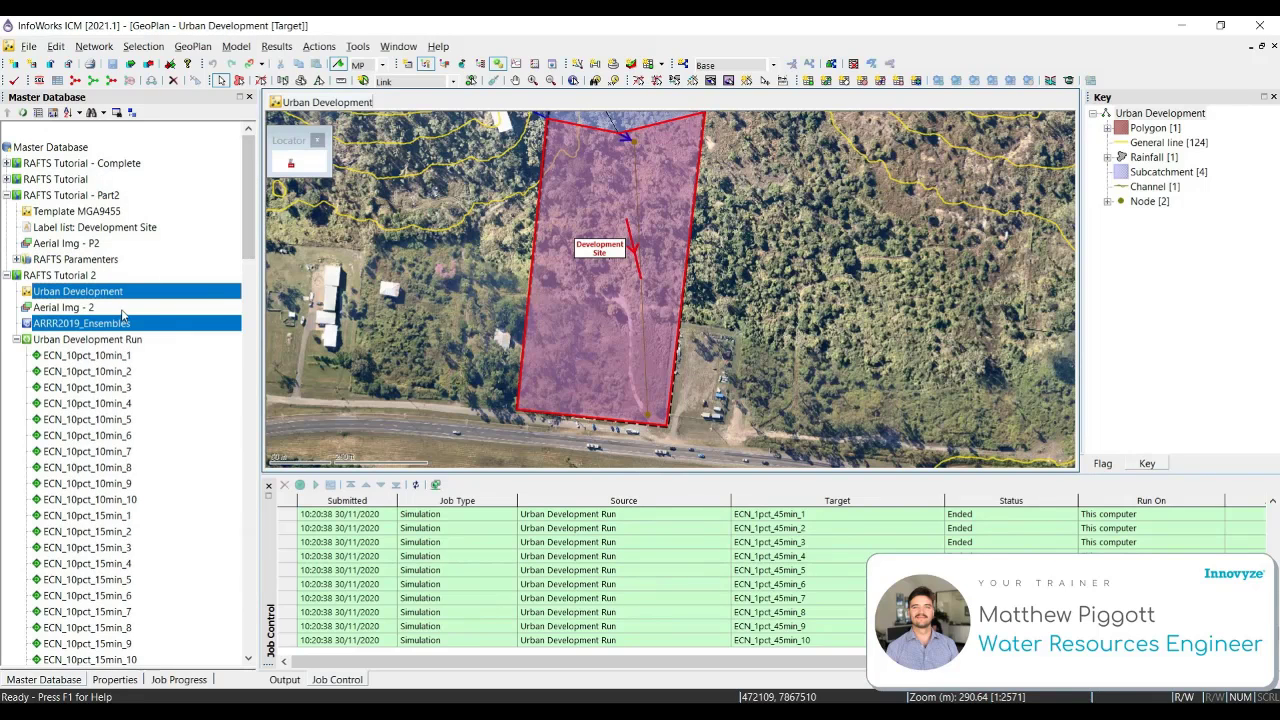
{"action": "left_click", "coordinate": [87, 341]}
{"action": "double_click", "coordinate": [87, 341]}
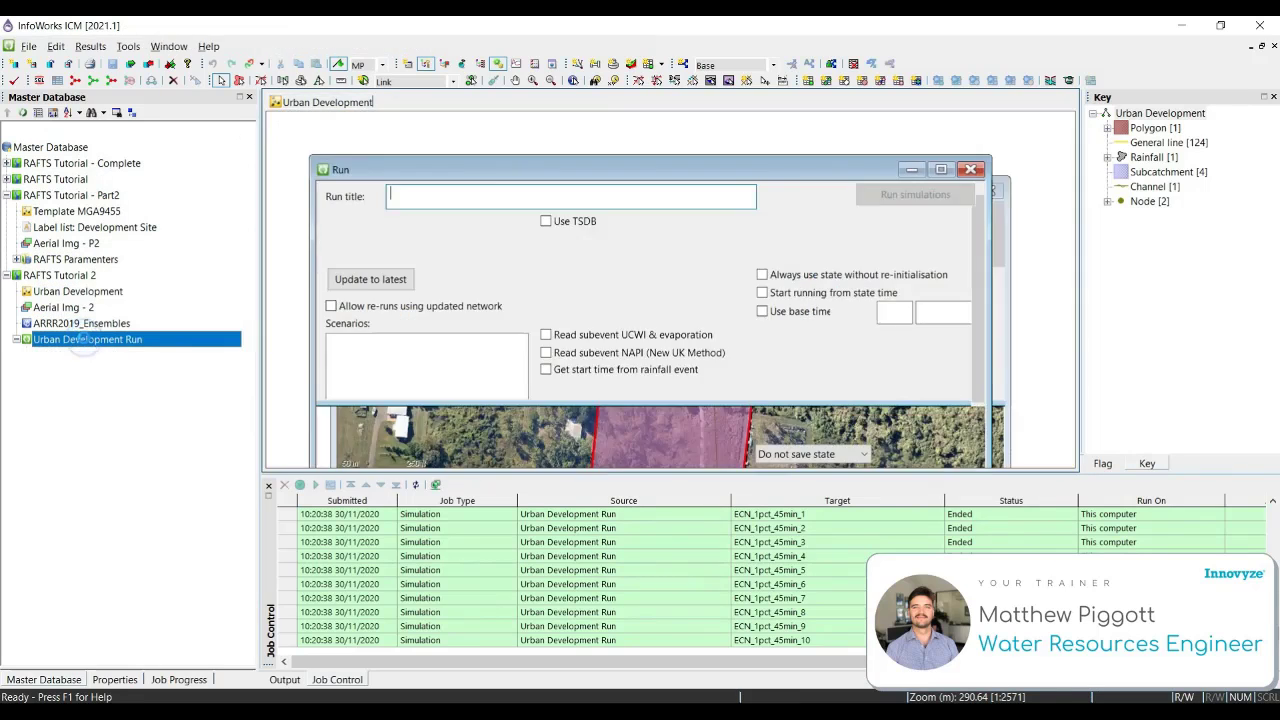
{"action": "left_click_drag", "start_coordinate": [791, 166], "coordinate": [786, 129]}
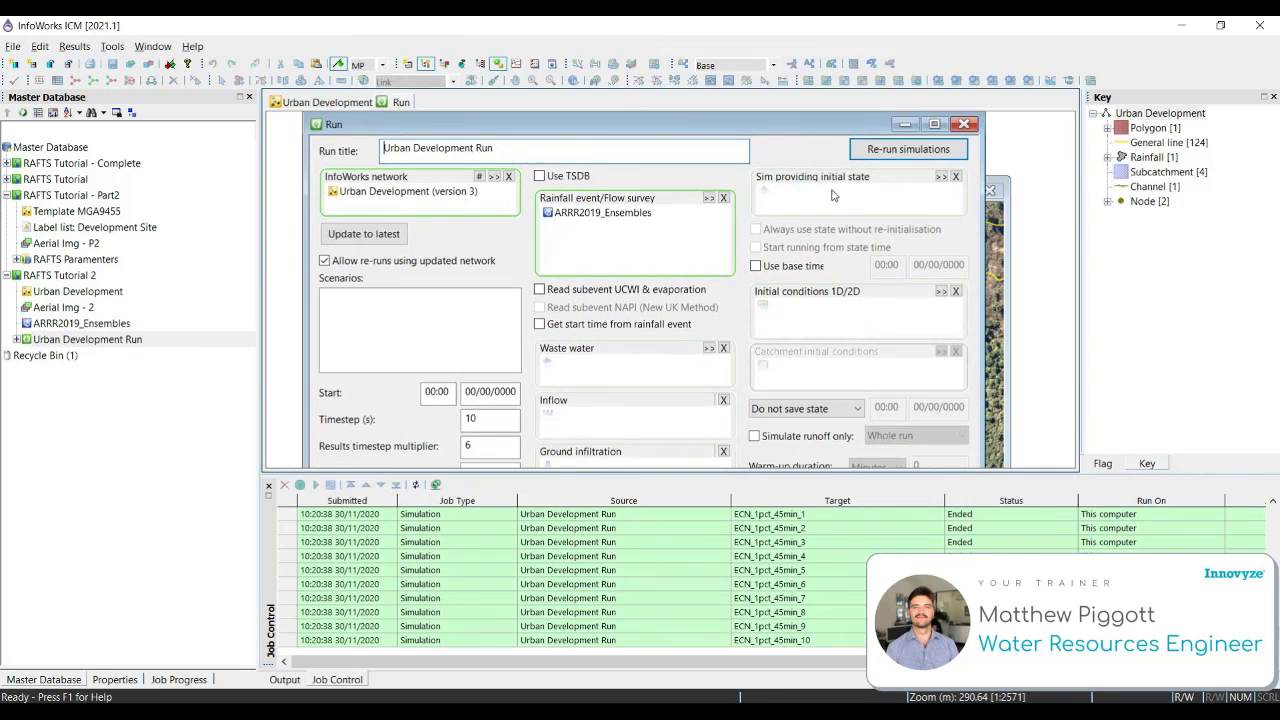
{"action": "left_click", "coordinate": [915, 148]}
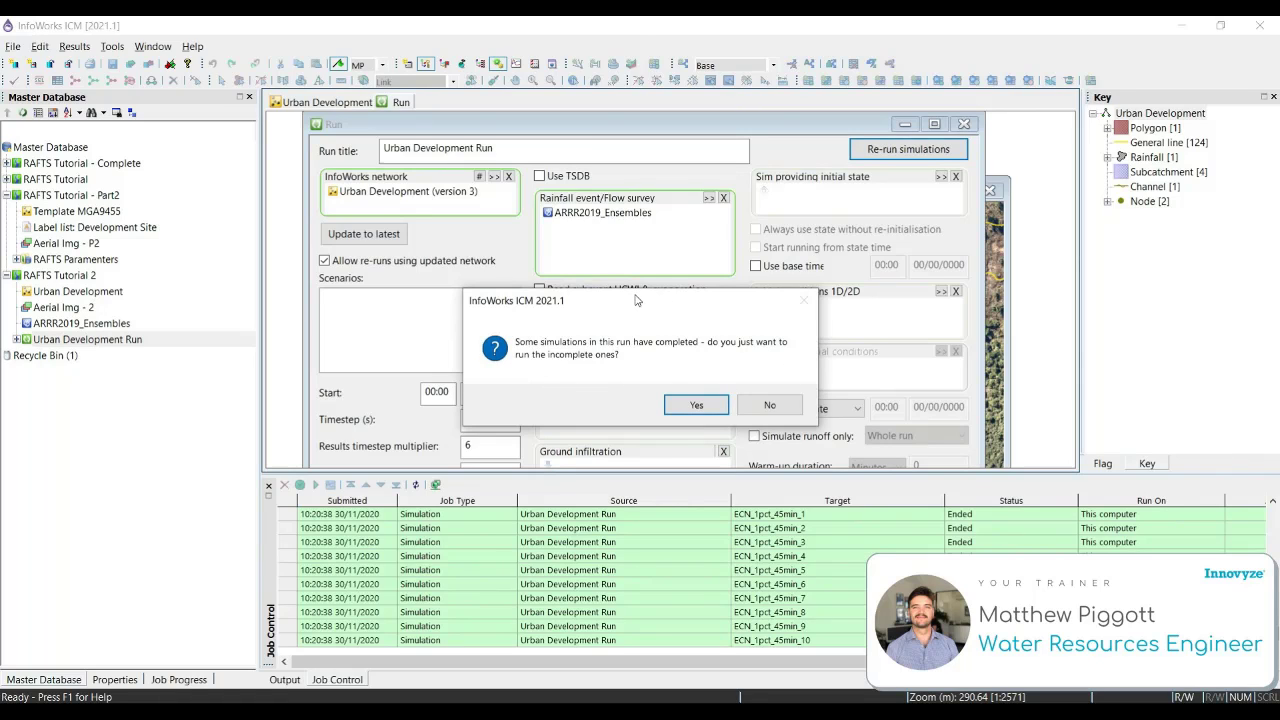
{"action": "left_click", "coordinate": [697, 405]}
{"action": "left_click", "coordinate": [684, 540]}
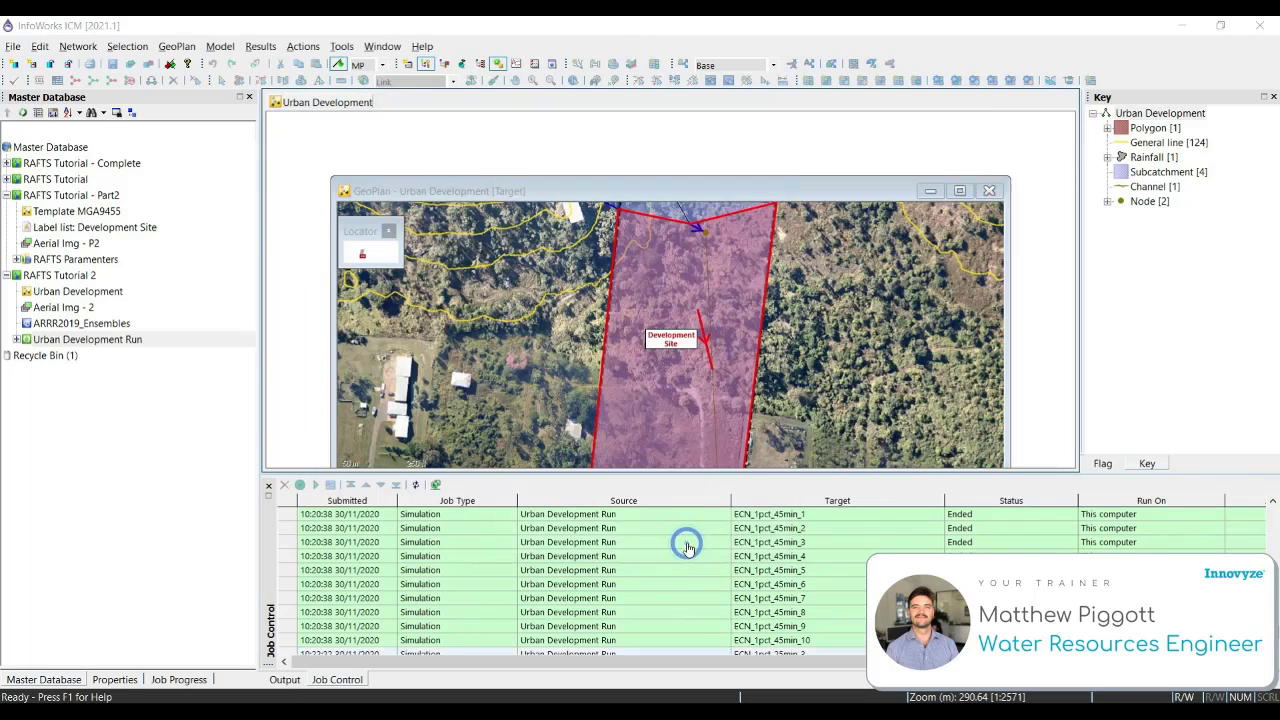
List the run's ECN_1pct results, resize the Job Control panel and maximise the GeoPlan.
{"action": "left_click", "coordinate": [16, 340]}
{"action": "scroll", "coordinate": [112, 400], "scroll_direction": "down", "scroll_amount": 10}
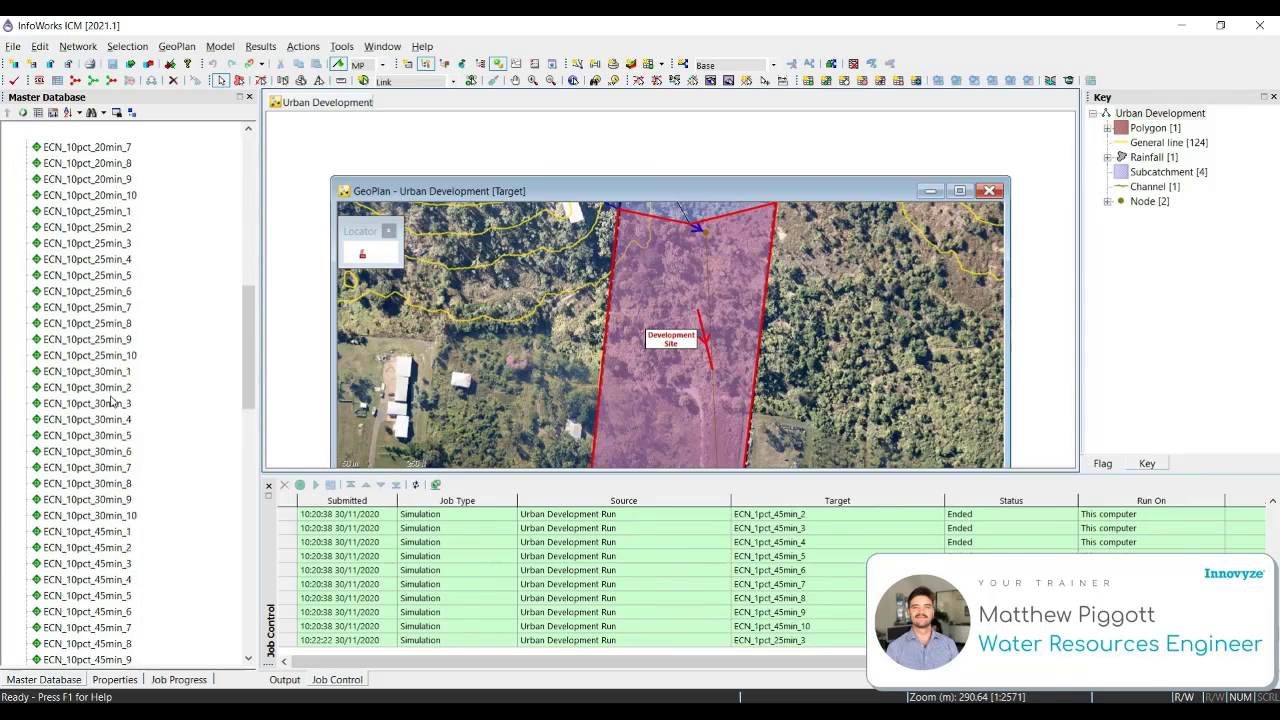
{"action": "scroll", "coordinate": [112, 400], "scroll_direction": "down", "scroll_amount": 19}
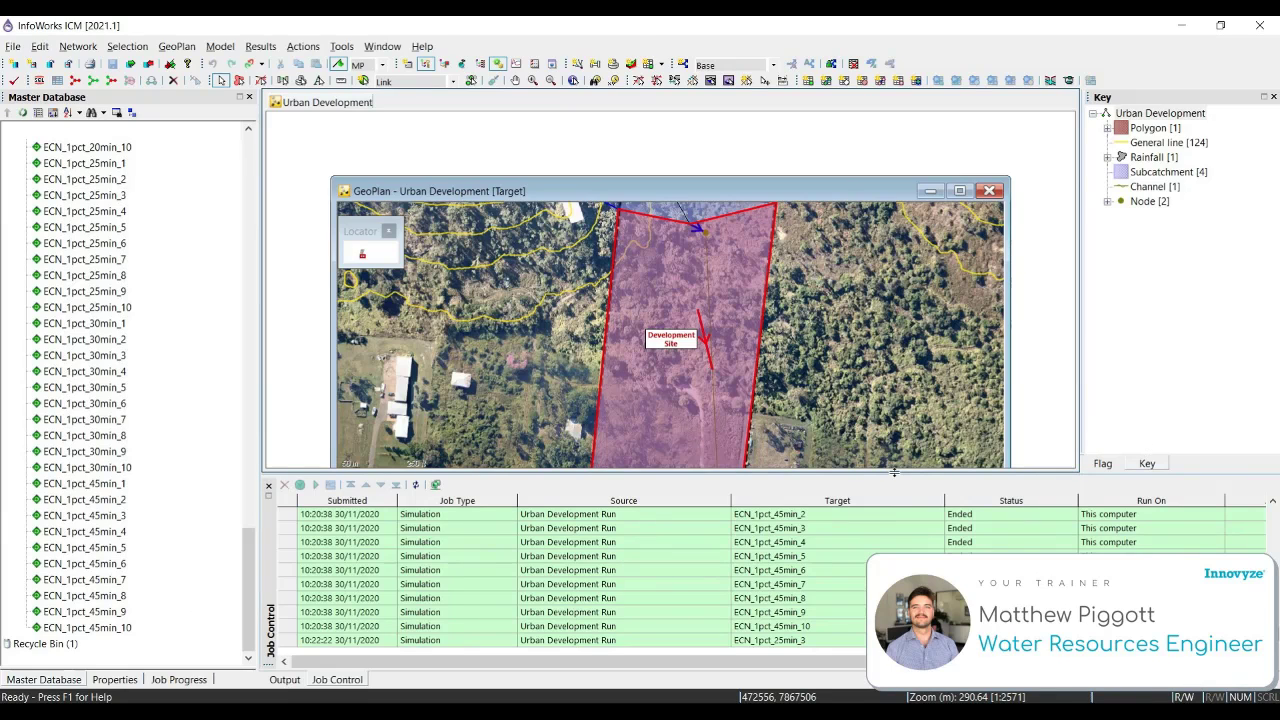
{"action": "left_click_drag", "start_coordinate": [895, 473], "coordinate": [894, 543]}
{"action": "double_click", "coordinate": [870, 191]}
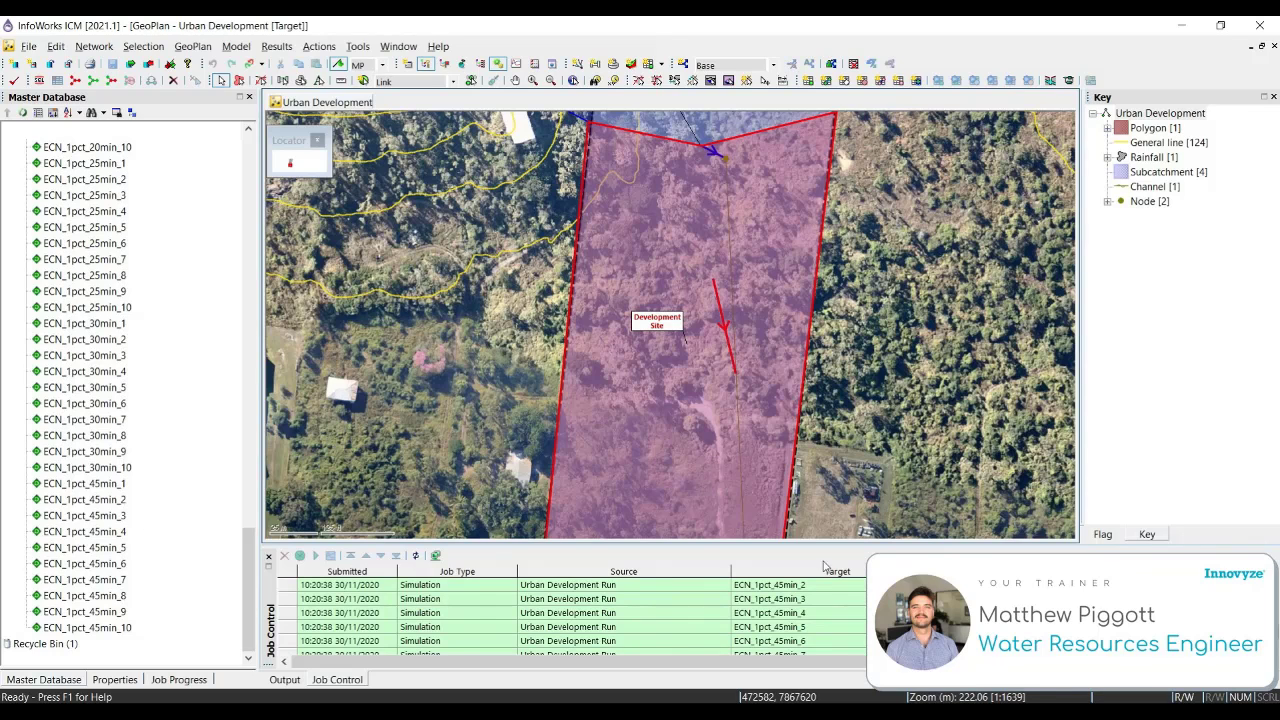
Clear the map selection and select the channel link through the Development Site.
{"action": "left_click", "coordinate": [935, 357]}
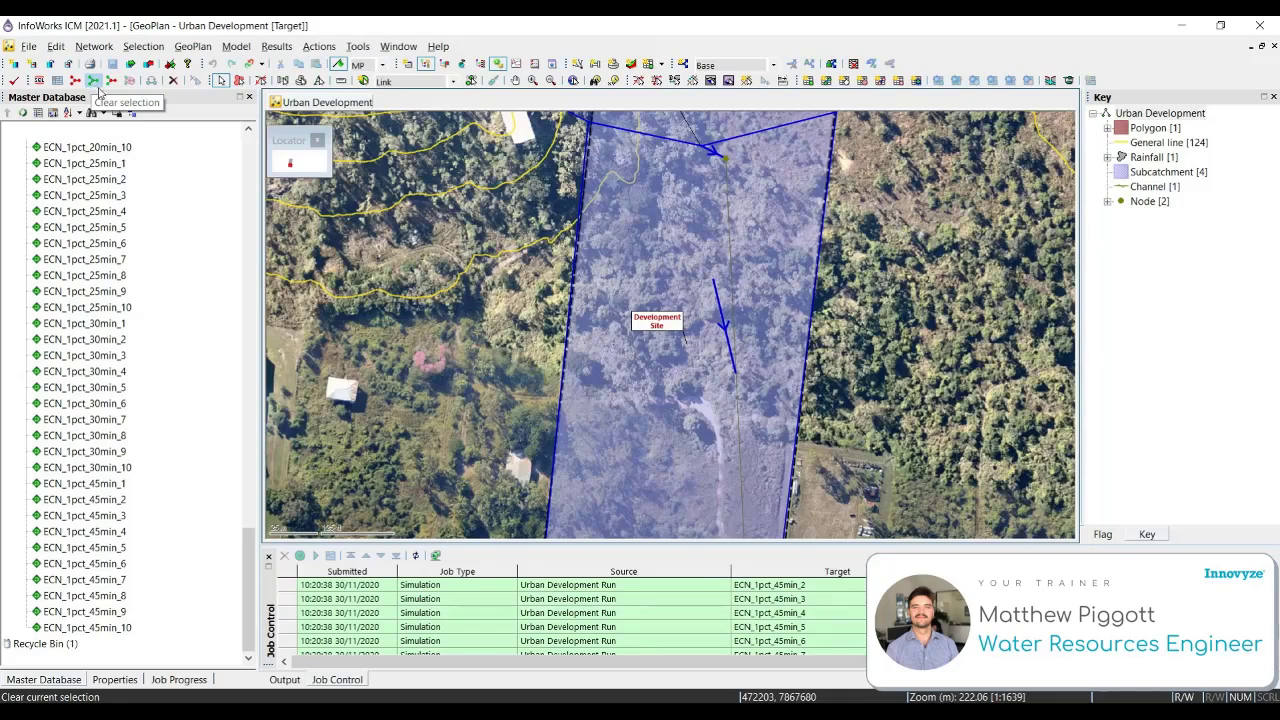
{"action": "scroll", "coordinate": [440, 340], "scroll_direction": "down", "scroll_amount": 2}
{"action": "left_click_drag", "start_coordinate": [660, 253], "coordinate": [658, 291]}
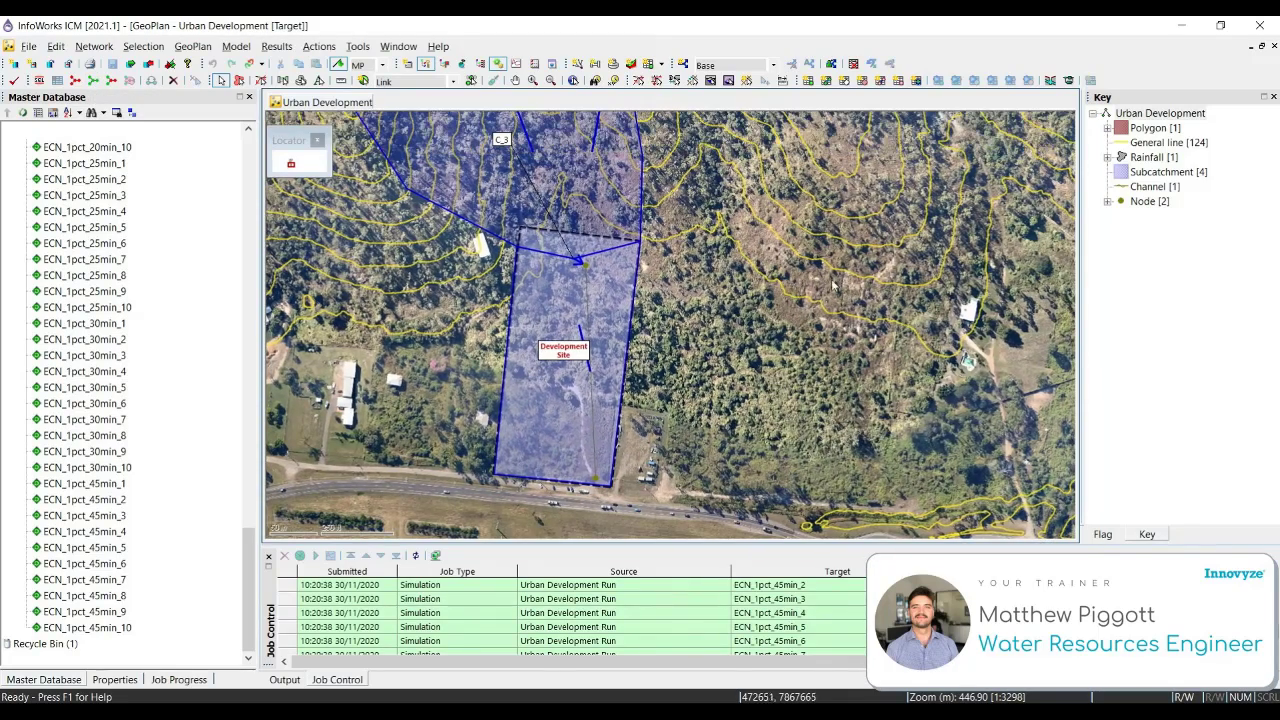
{"action": "left_click", "coordinate": [221, 80]}
{"action": "left_click", "coordinate": [593, 432]}
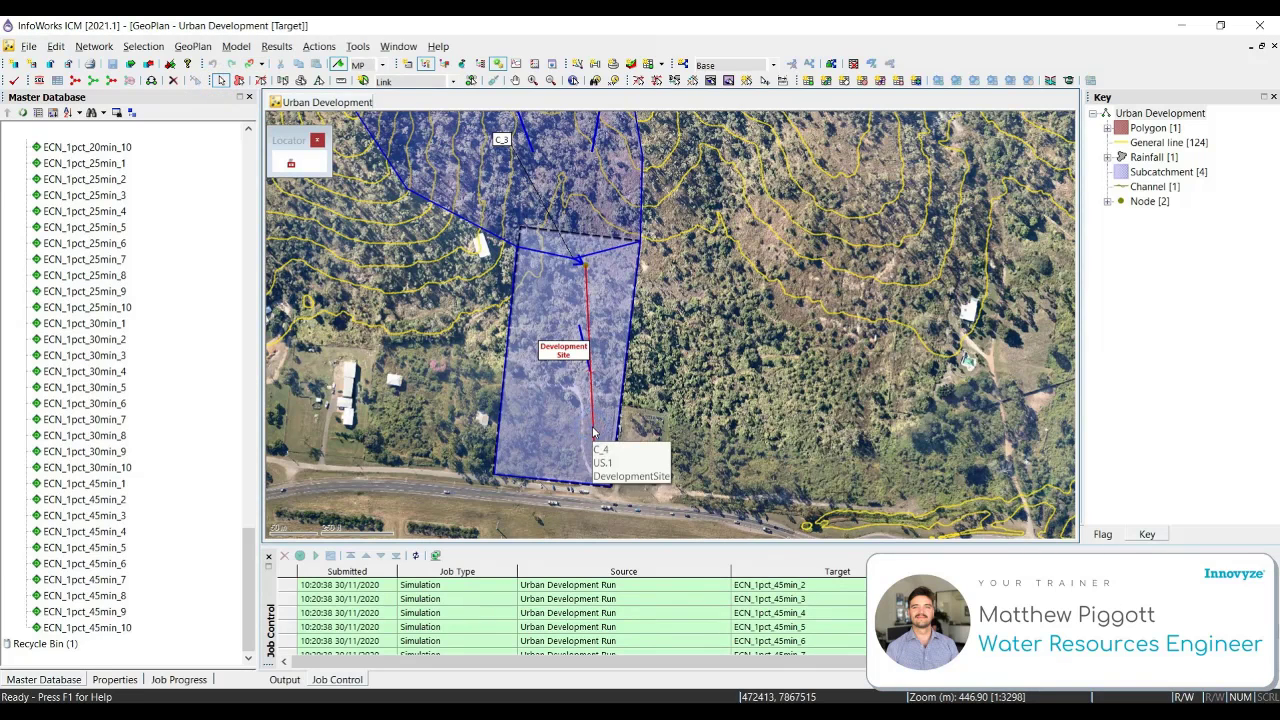
Collapse Urban Development Run back under RAFTS Tutorial 2 in the database tree.
{"action": "scroll", "coordinate": [62, 563], "scroll_direction": "up", "scroll_amount": 10}
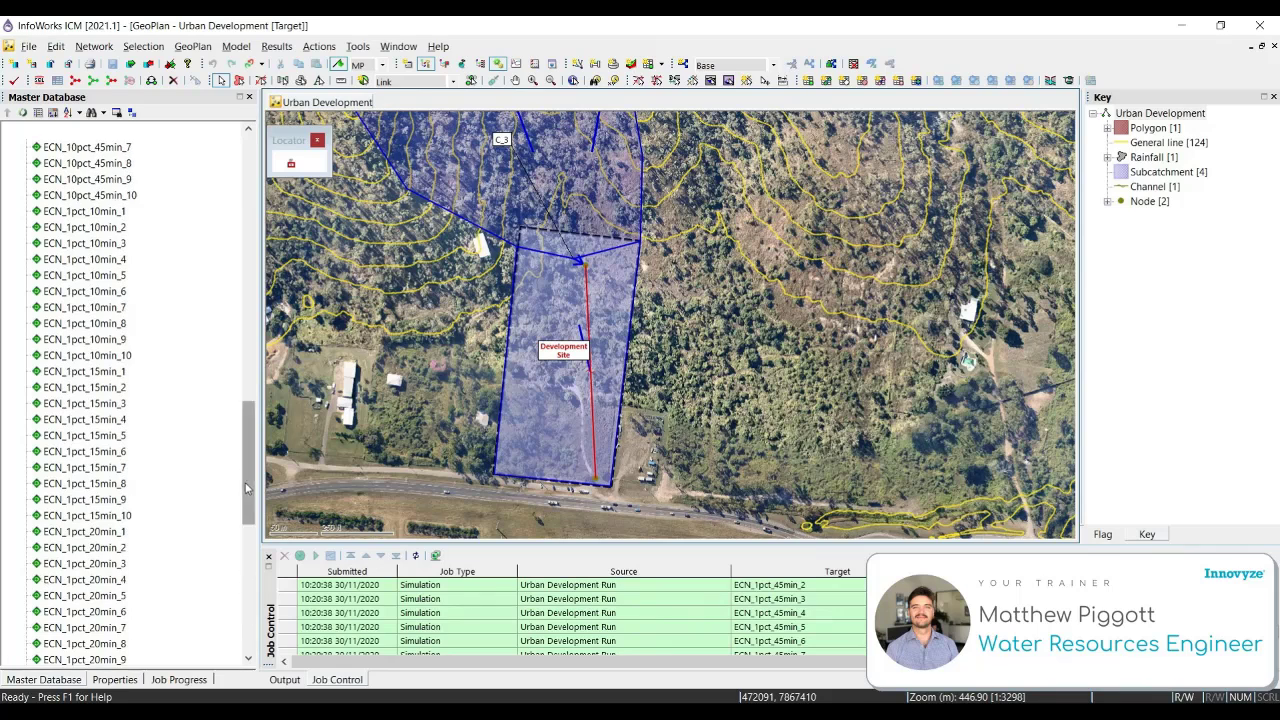
{"action": "left_click_drag", "start_coordinate": [249, 463], "coordinate": [249, 197]}
{"action": "left_click", "coordinate": [16, 340]}
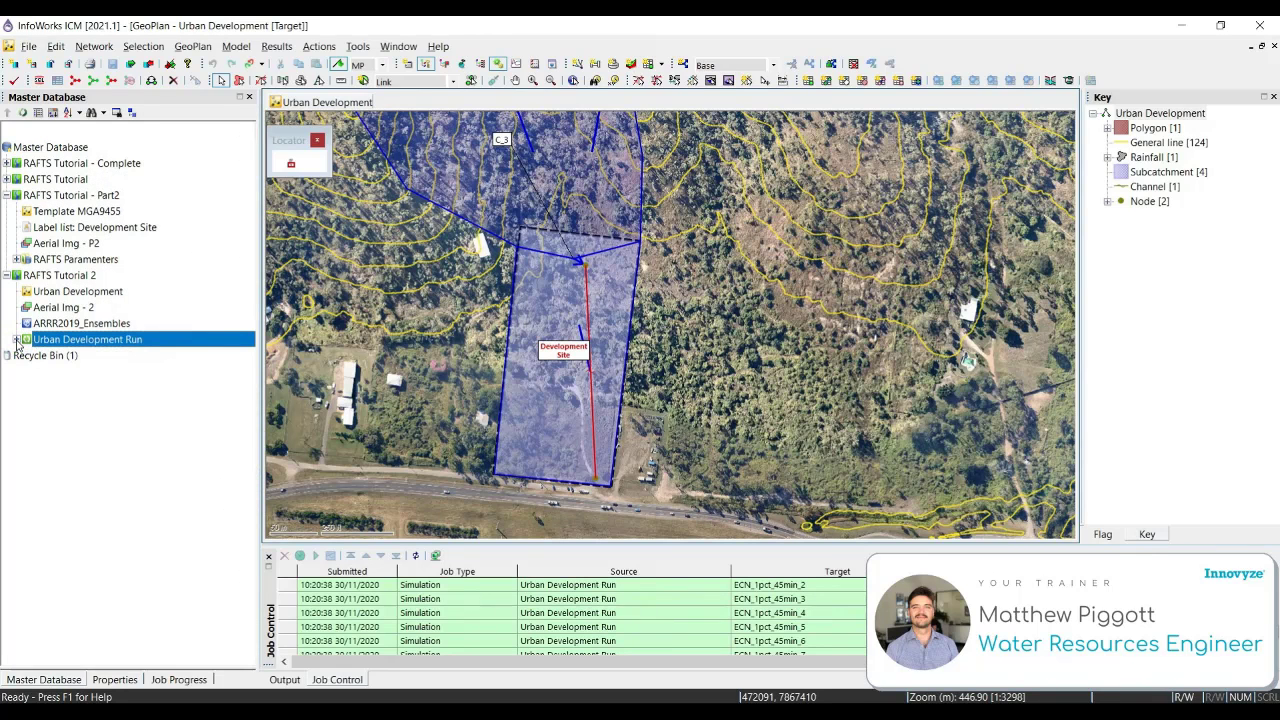
Add the statistics template 'Ensemble Analysis Channel Flows' under RAFTS Tutorial 2.
{"action": "right_click", "coordinate": [53, 277]}
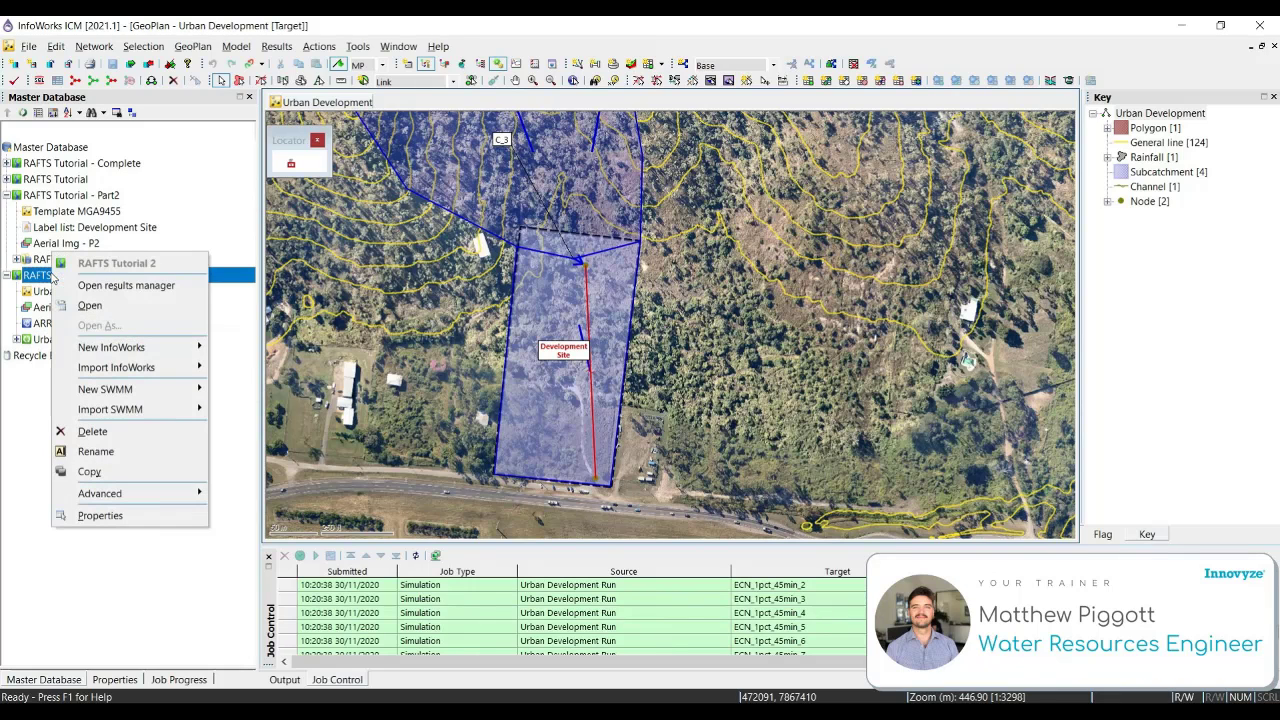
{"action": "mouse_move", "coordinate": [148, 356]}
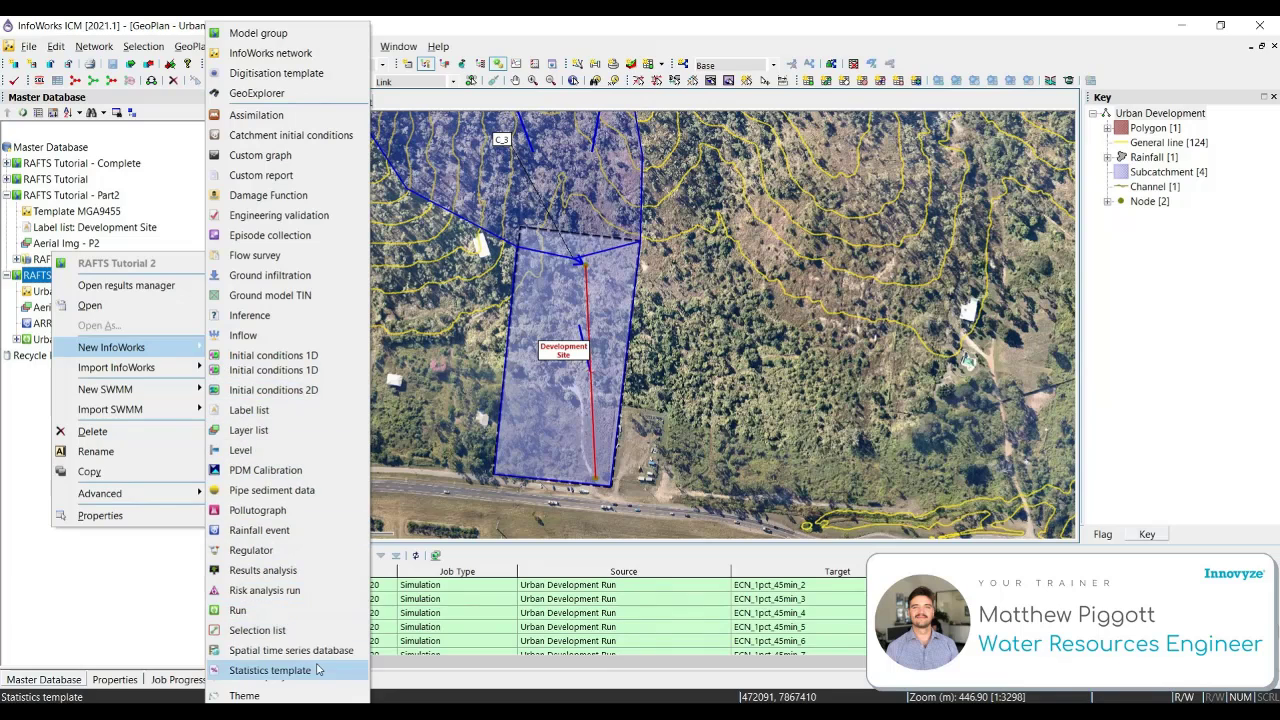
{"action": "left_click", "coordinate": [311, 673]}
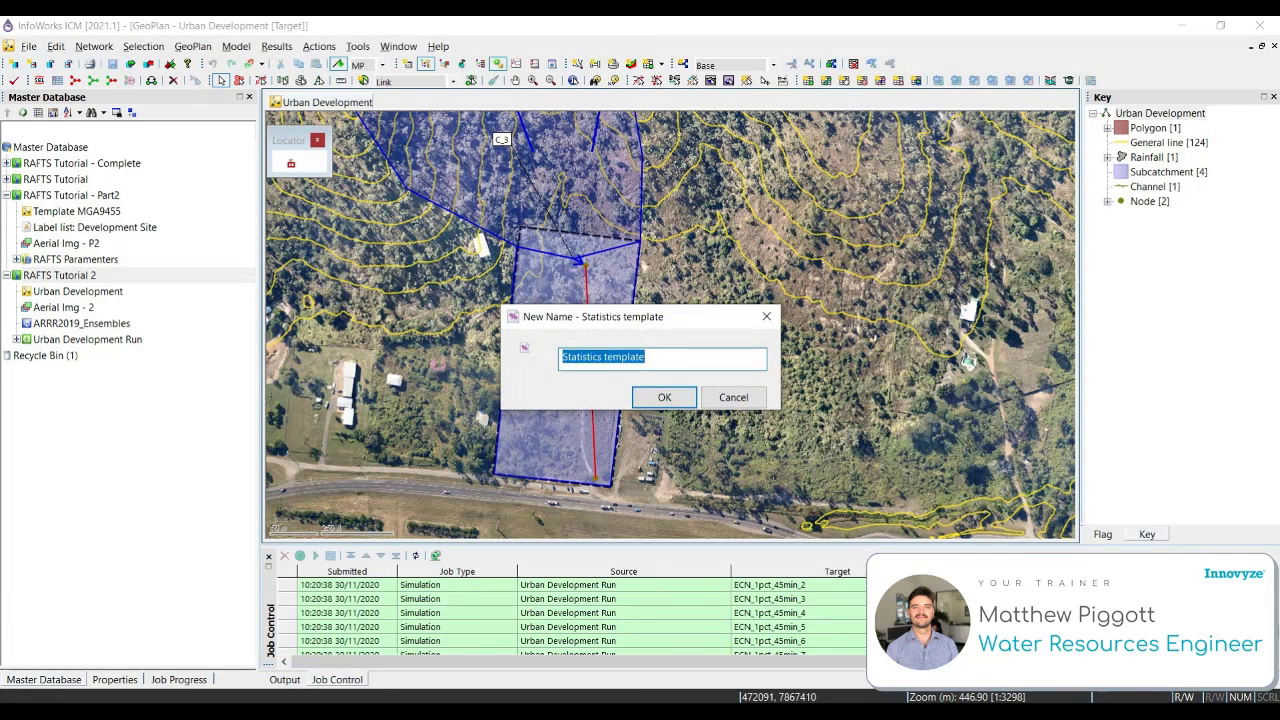
{"action": "type", "text": "E"}
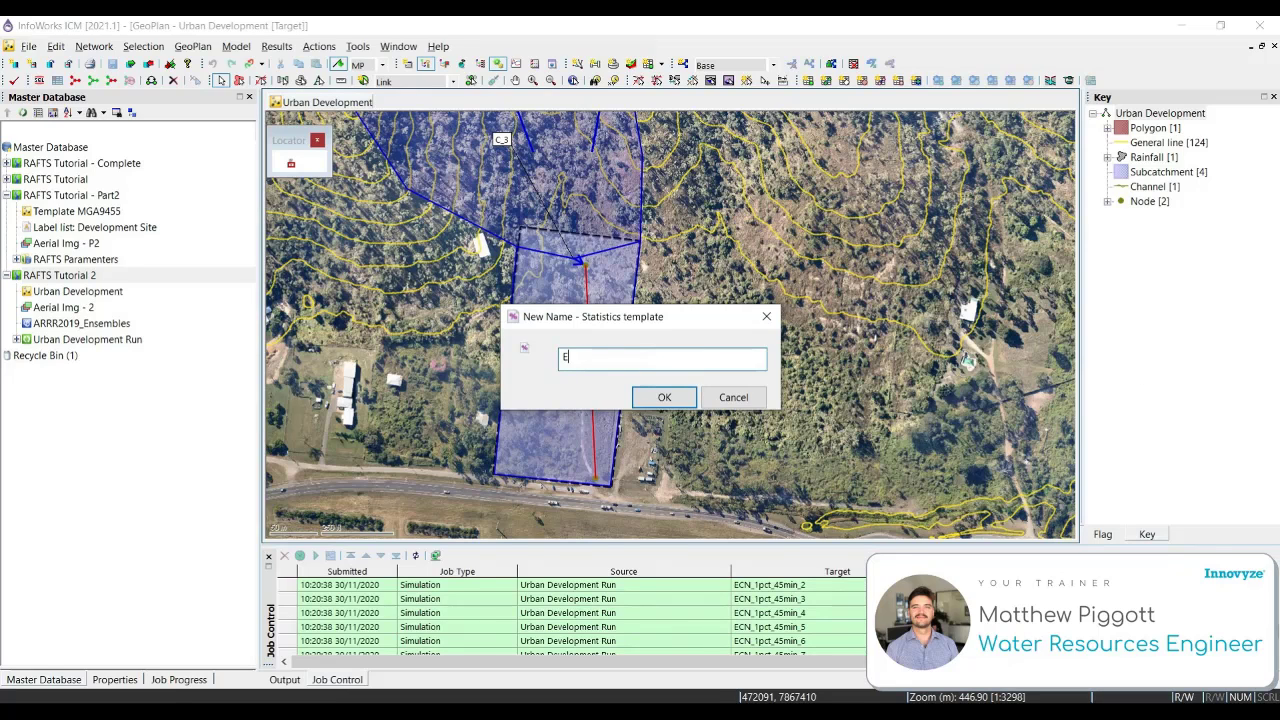
{"action": "type", "text": "nsemble Analysis Channel Flows"}
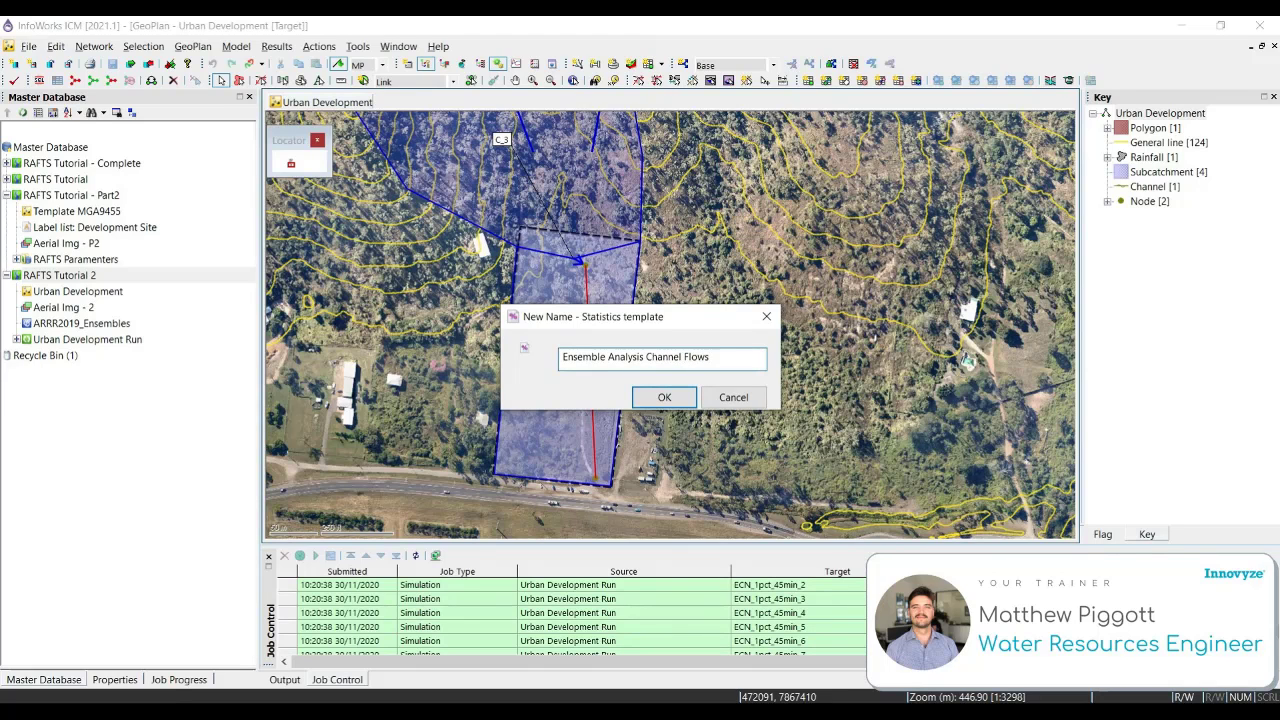
{"action": "left_click", "coordinate": [664, 397]}
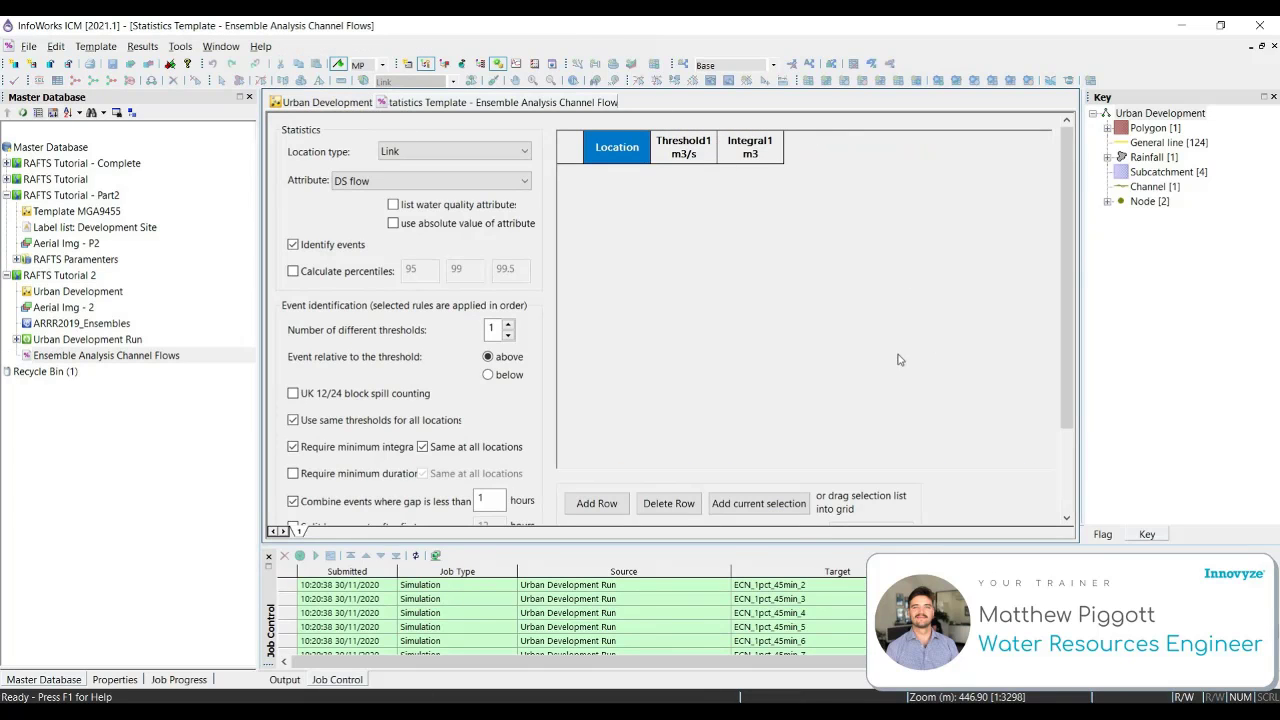
Set the template's attribute to US flow and add channel link US.1 as its location.
{"action": "left_click_drag", "start_coordinate": [805, 544], "coordinate": [804, 572]}
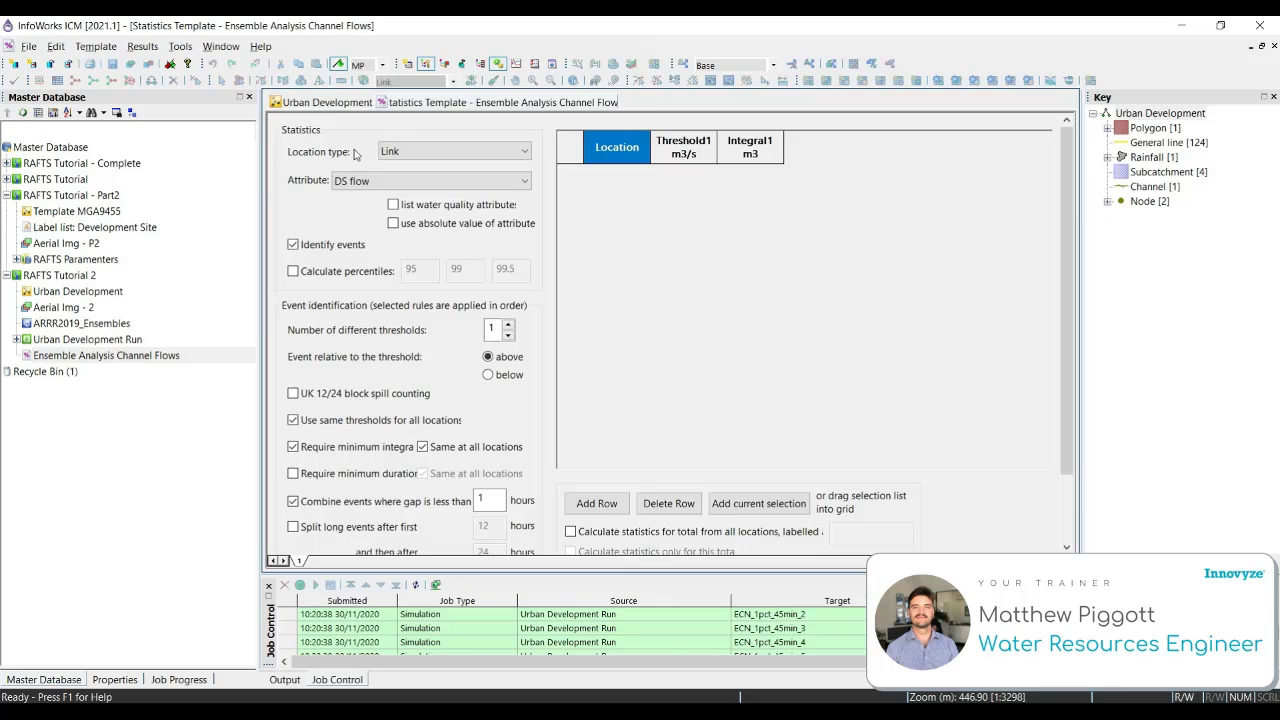
{"action": "left_click", "coordinate": [524, 182]}
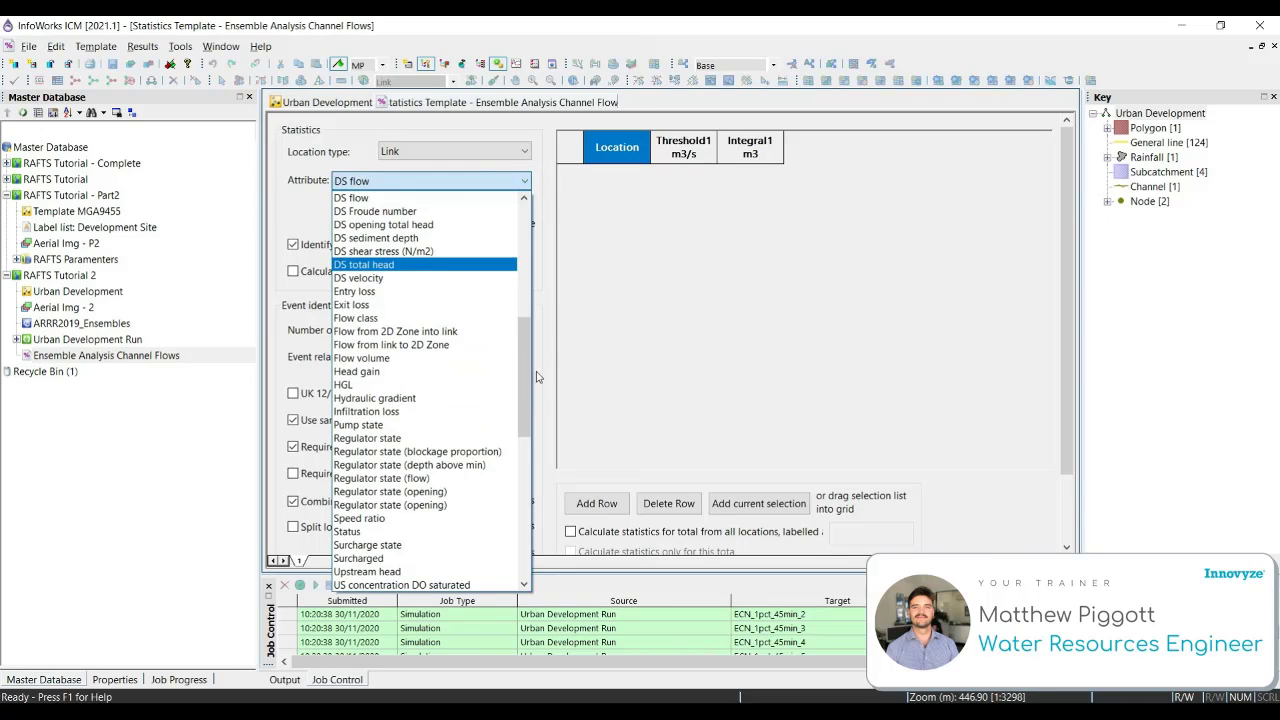
{"action": "left_click_drag", "start_coordinate": [523, 401], "coordinate": [519, 530]}
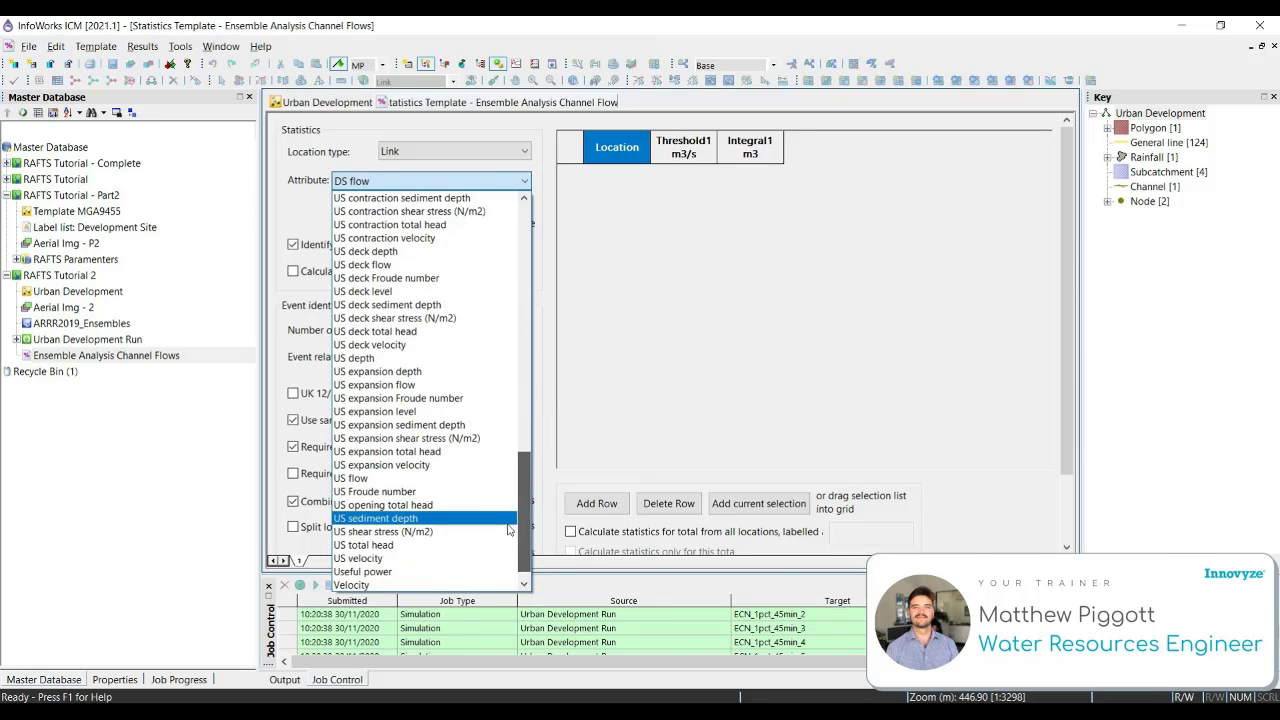
{"action": "left_click", "coordinate": [378, 481]}
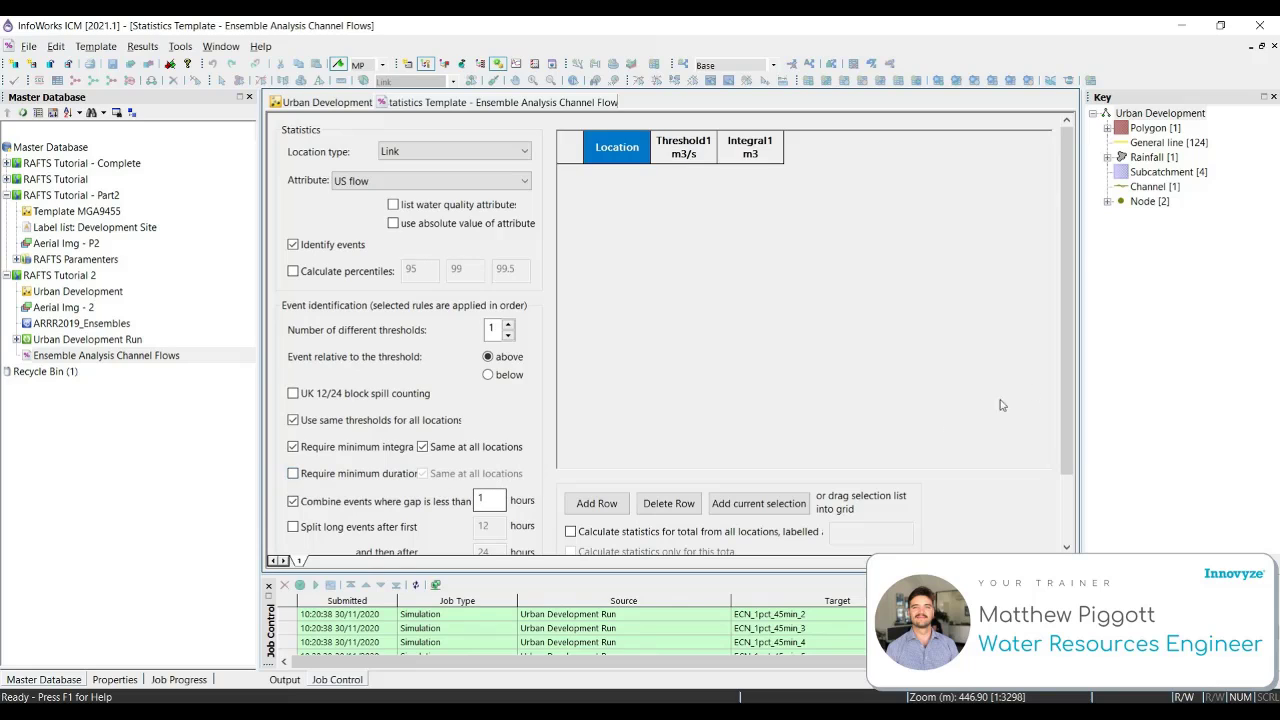
{"action": "left_click", "coordinate": [796, 512]}
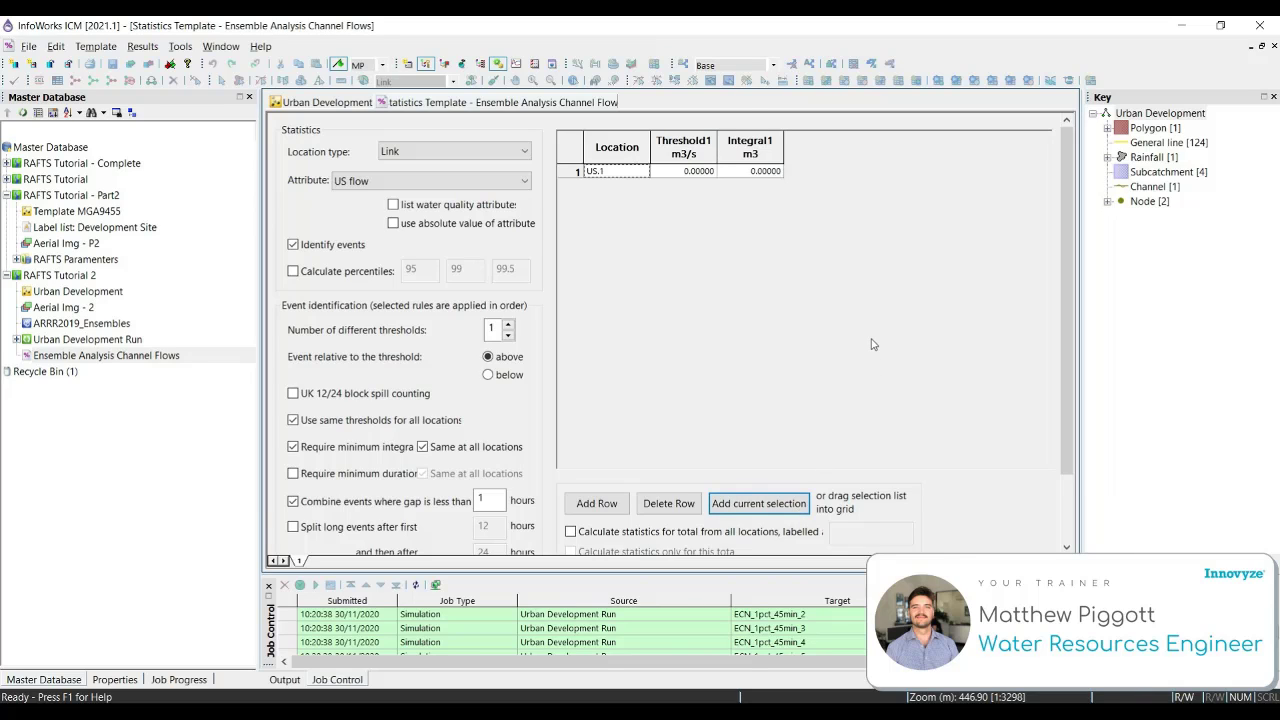
{"action": "scroll", "coordinate": [871, 344], "scroll_direction": "down", "scroll_amount": 2}
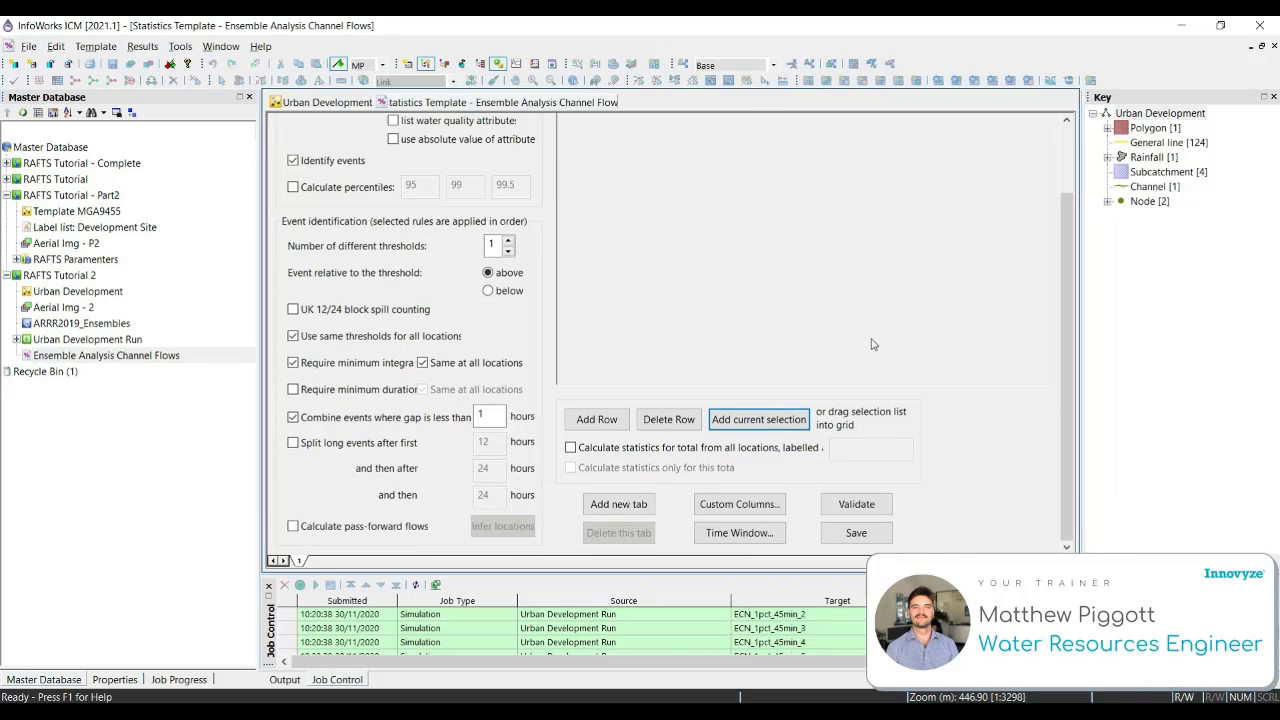
Add a second statistics tab for DS flow at link US.1.
{"action": "left_click", "coordinate": [630, 508]}
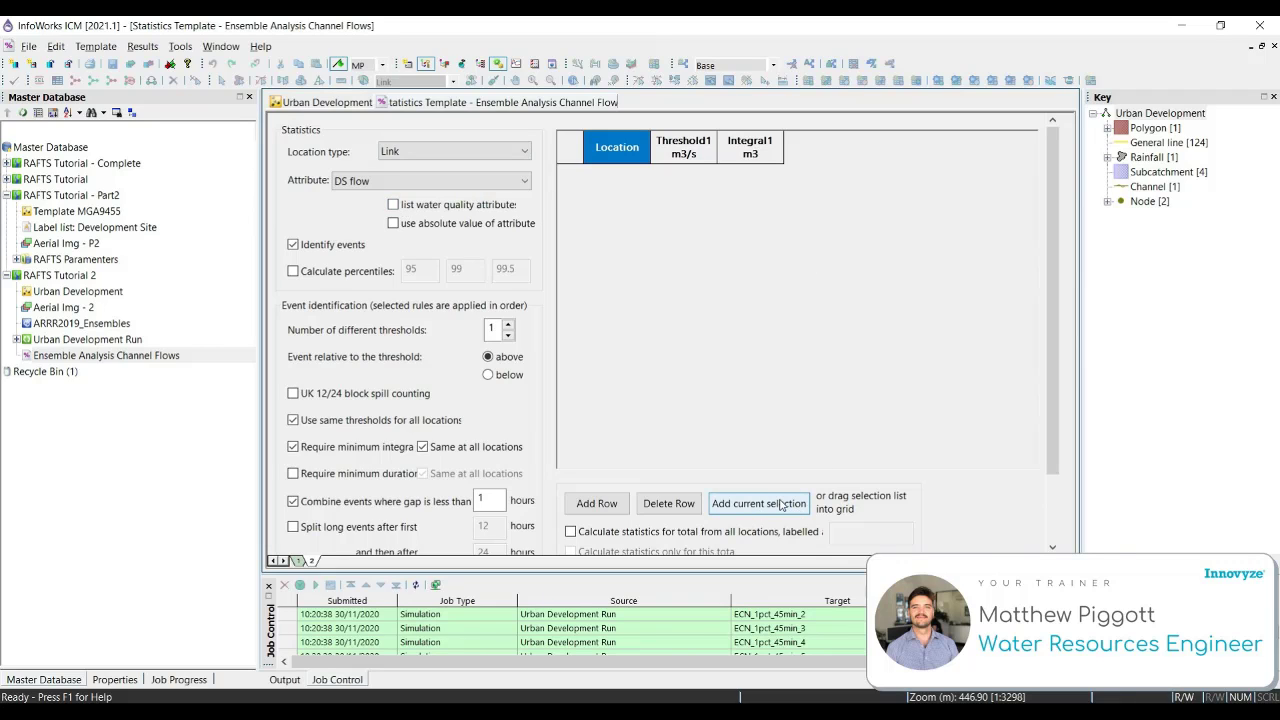
{"action": "left_click", "coordinate": [797, 508]}
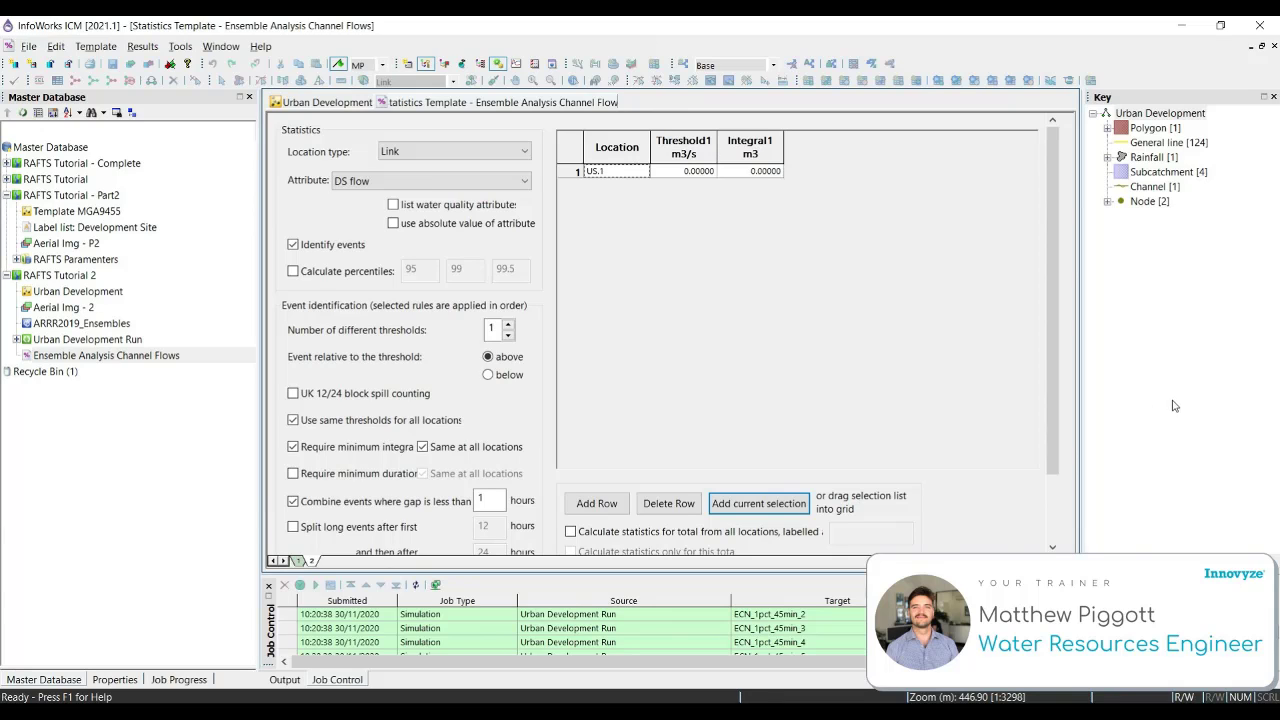
{"action": "scroll", "coordinate": [913, 443], "scroll_direction": "down", "scroll_amount": 2}
Save the Ensemble Analysis Channel Flows template and close its tab.
{"action": "left_click", "coordinate": [856, 532]}
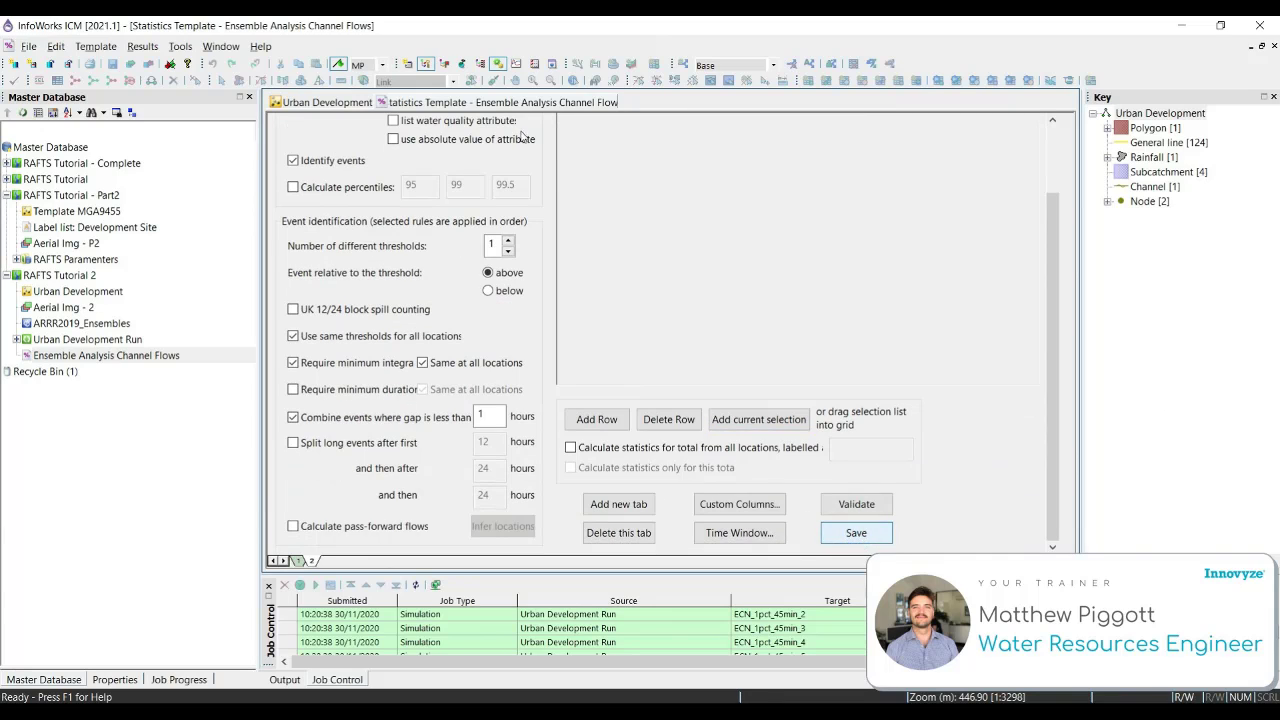
{"action": "right_click", "coordinate": [590, 104]}
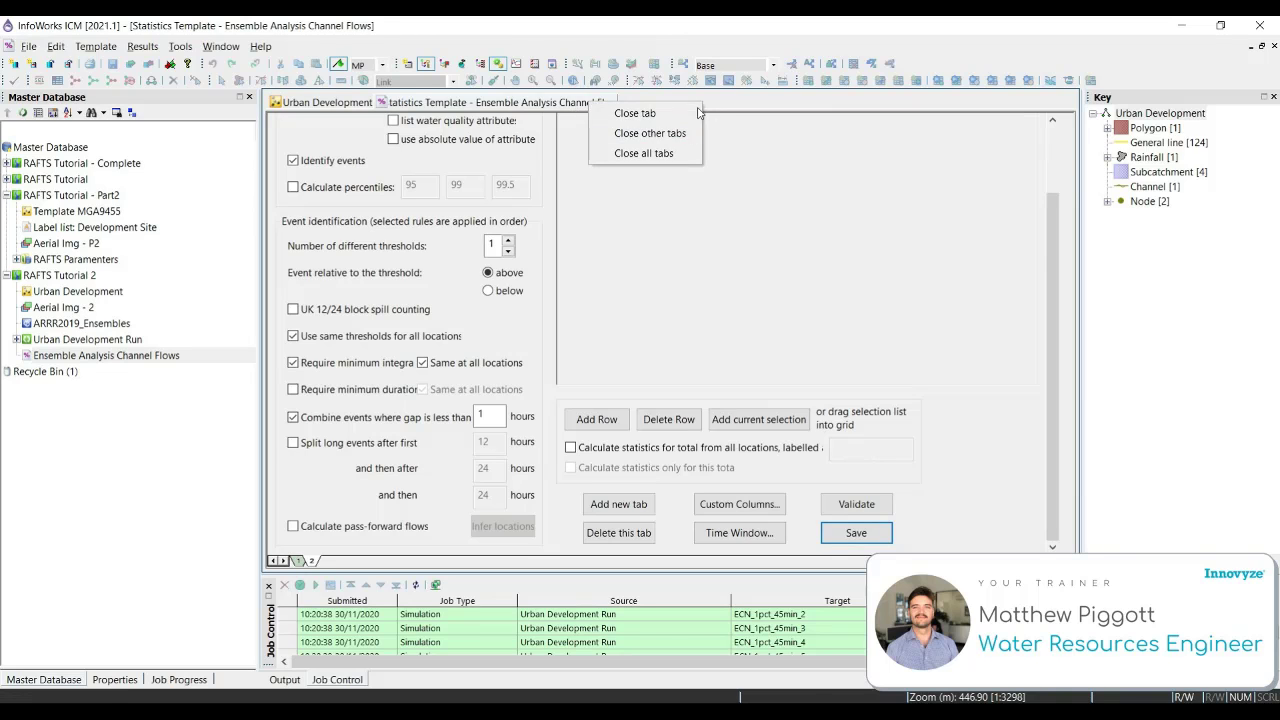
{"action": "left_click", "coordinate": [630, 112]}
{"action": "scroll", "coordinate": [918, 455], "scroll_direction": "down", "scroll_amount": 3}
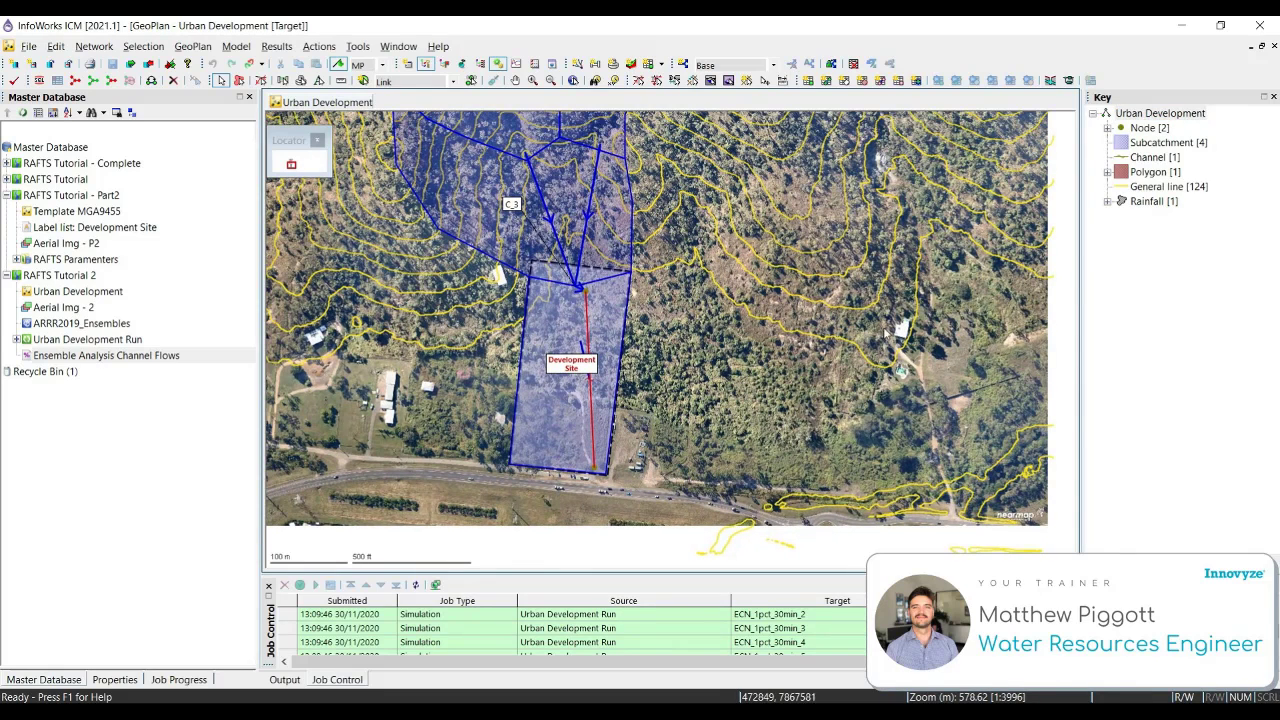
Produce a statistical report for the Urban Development Run simulations with the Ensemble Analysis Channel Flows template.
{"action": "left_click", "coordinate": [277, 46]}
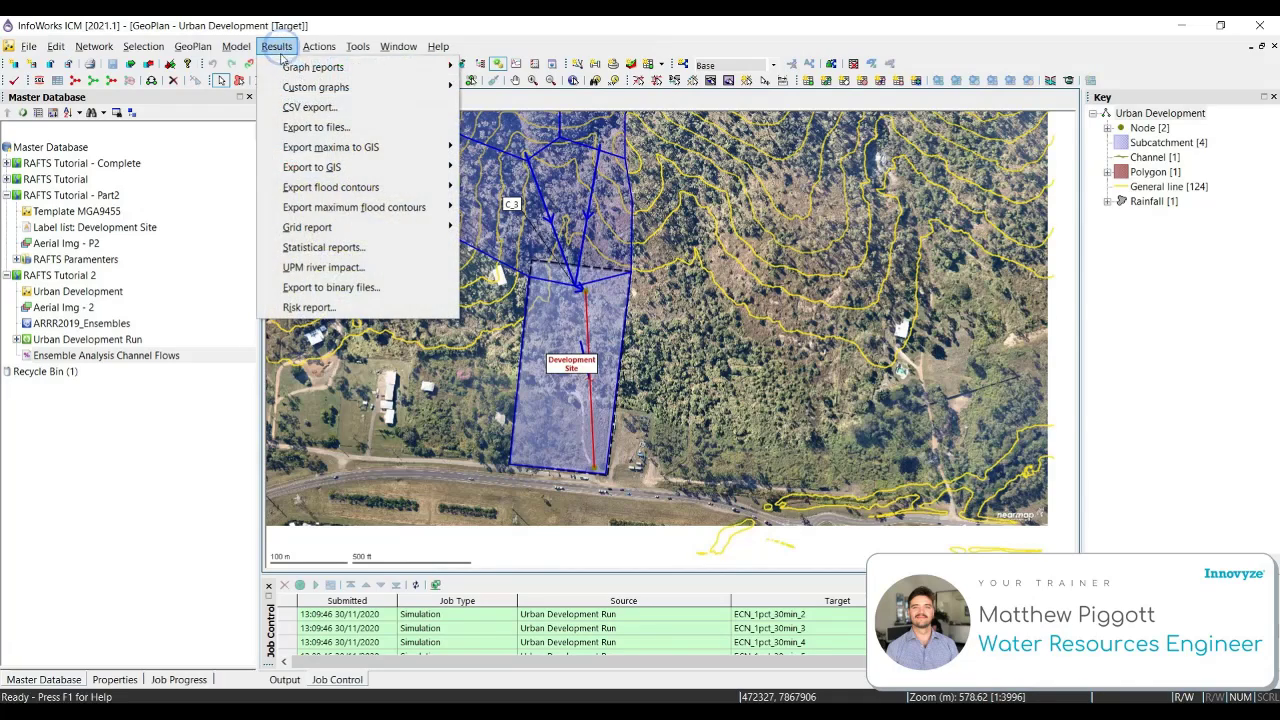
{"action": "left_click", "coordinate": [395, 253]}
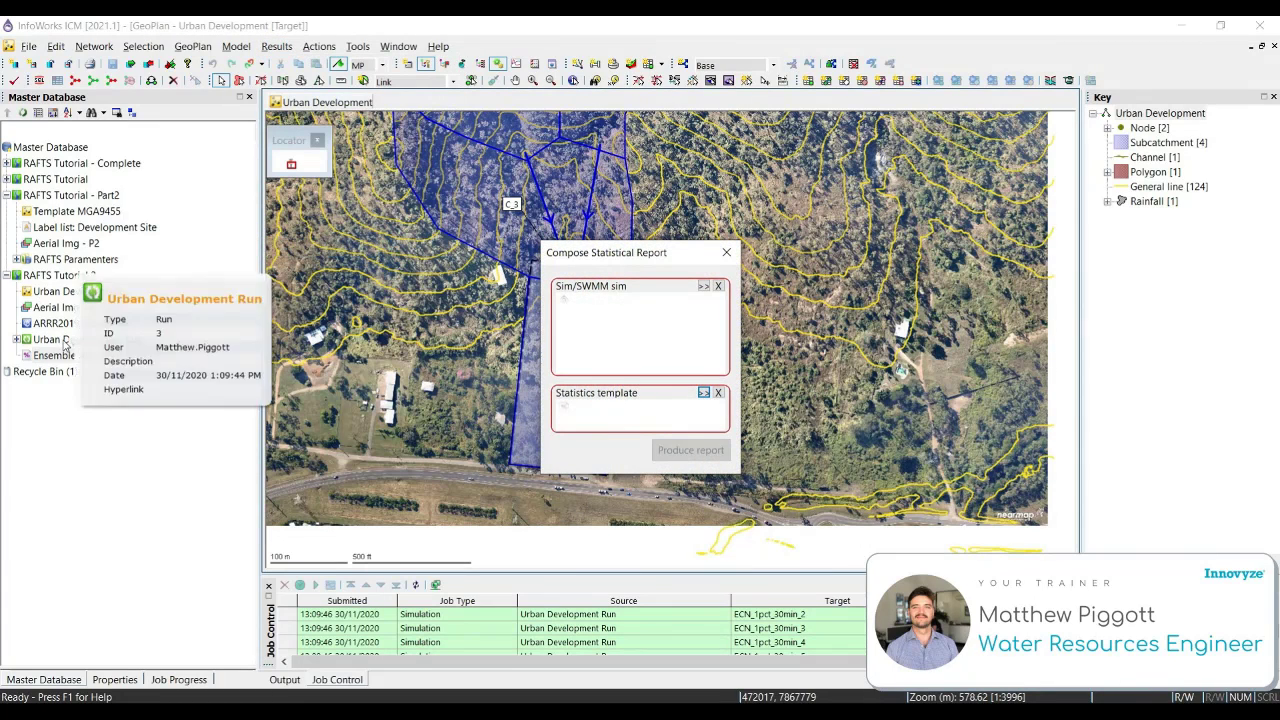
{"action": "left_click_drag", "start_coordinate": [66, 341], "coordinate": [592, 330]}
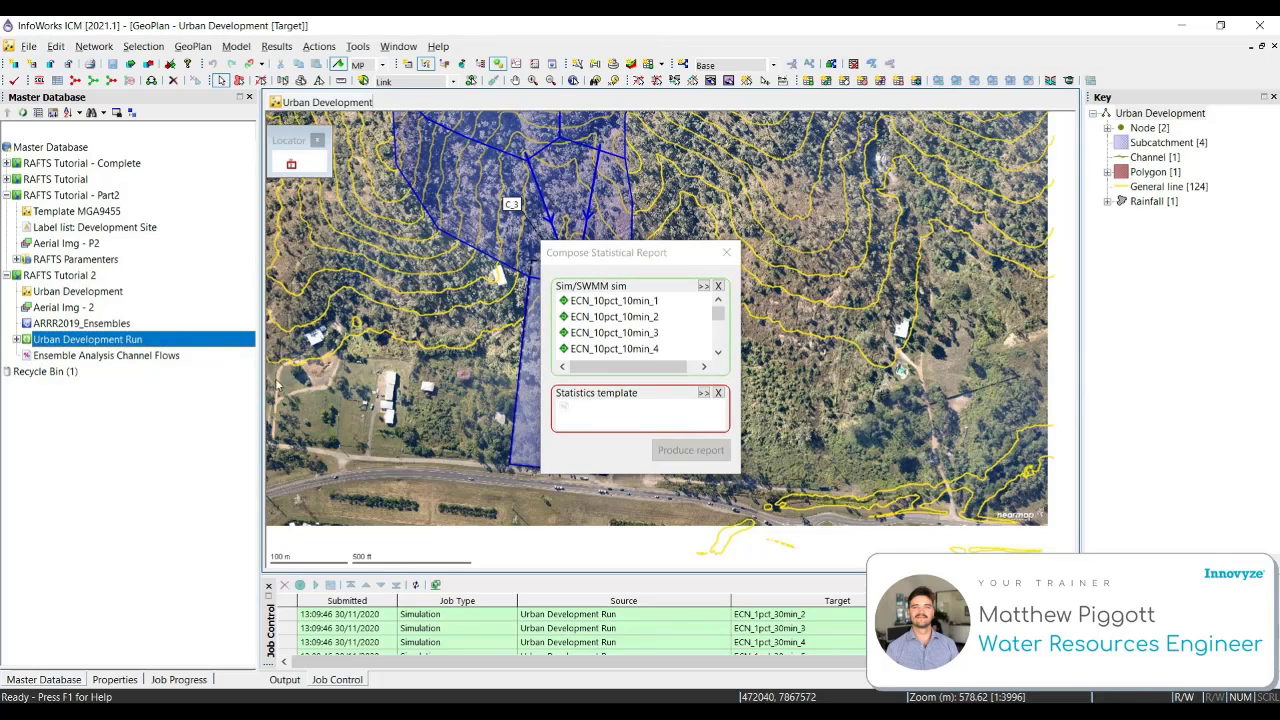
{"action": "left_click_drag", "start_coordinate": [130, 357], "coordinate": [617, 416]}
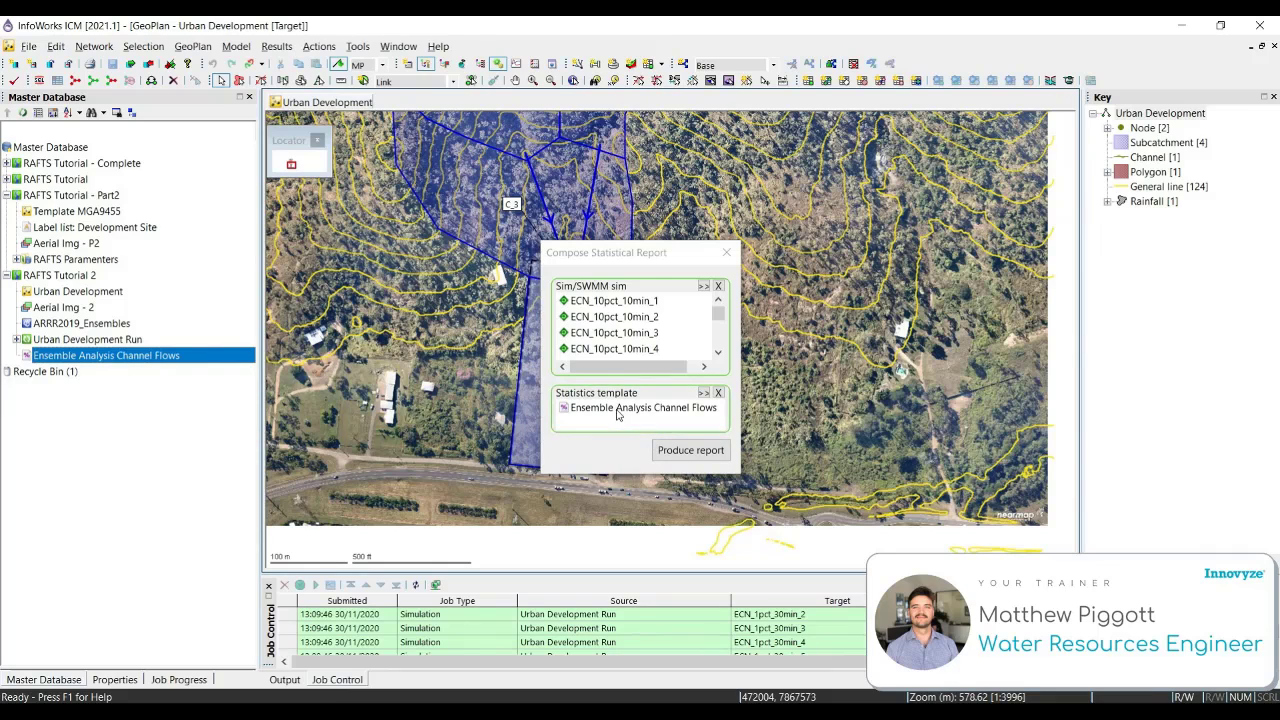
{"action": "left_click", "coordinate": [704, 453]}
{"action": "left_click", "coordinate": [637, 419]}
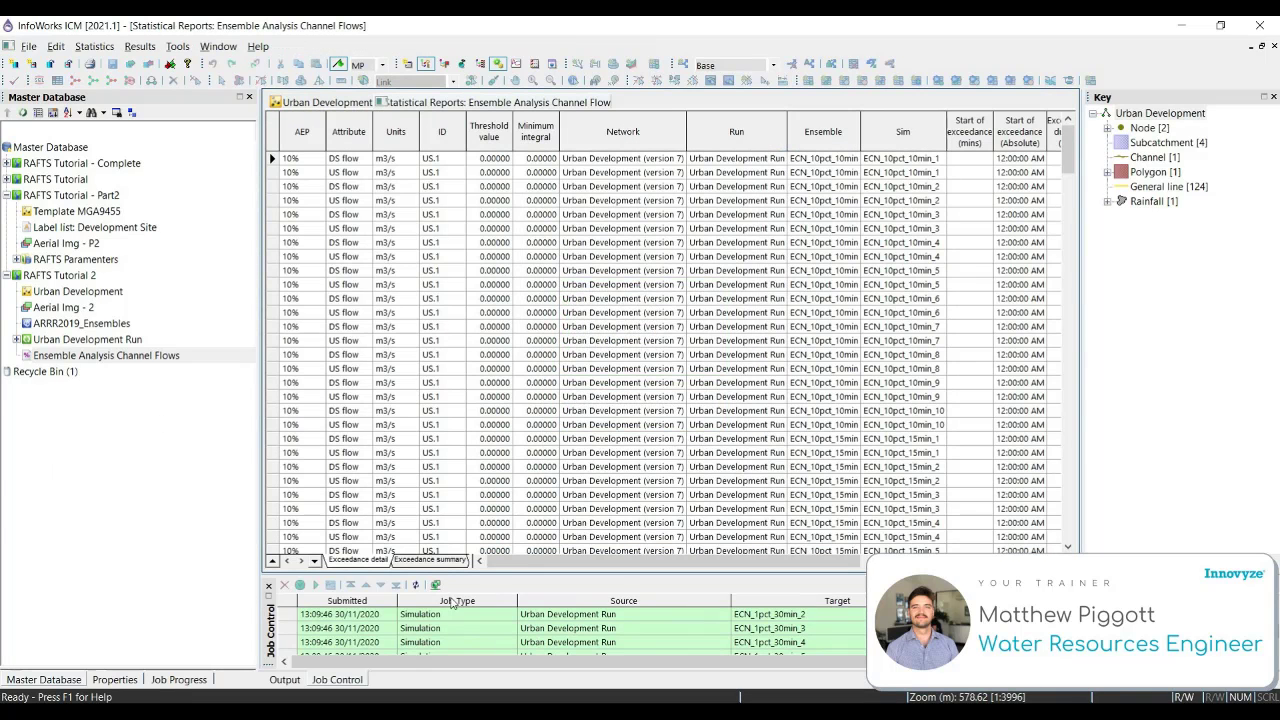
Show the Ensemble summary sheet with mean, median and minimum flows for each ECN ensemble.
{"action": "left_click_drag", "start_coordinate": [471, 561], "coordinate": [620, 562]}
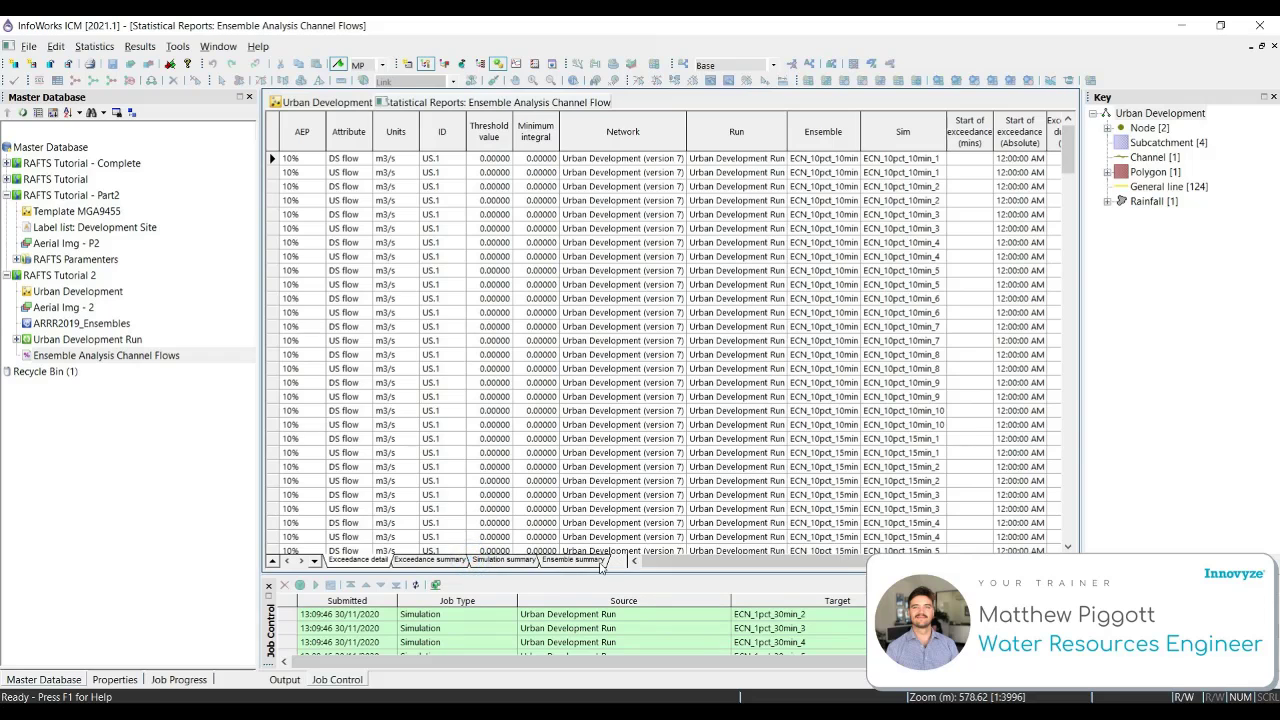
{"action": "left_click", "coordinate": [600, 563]}
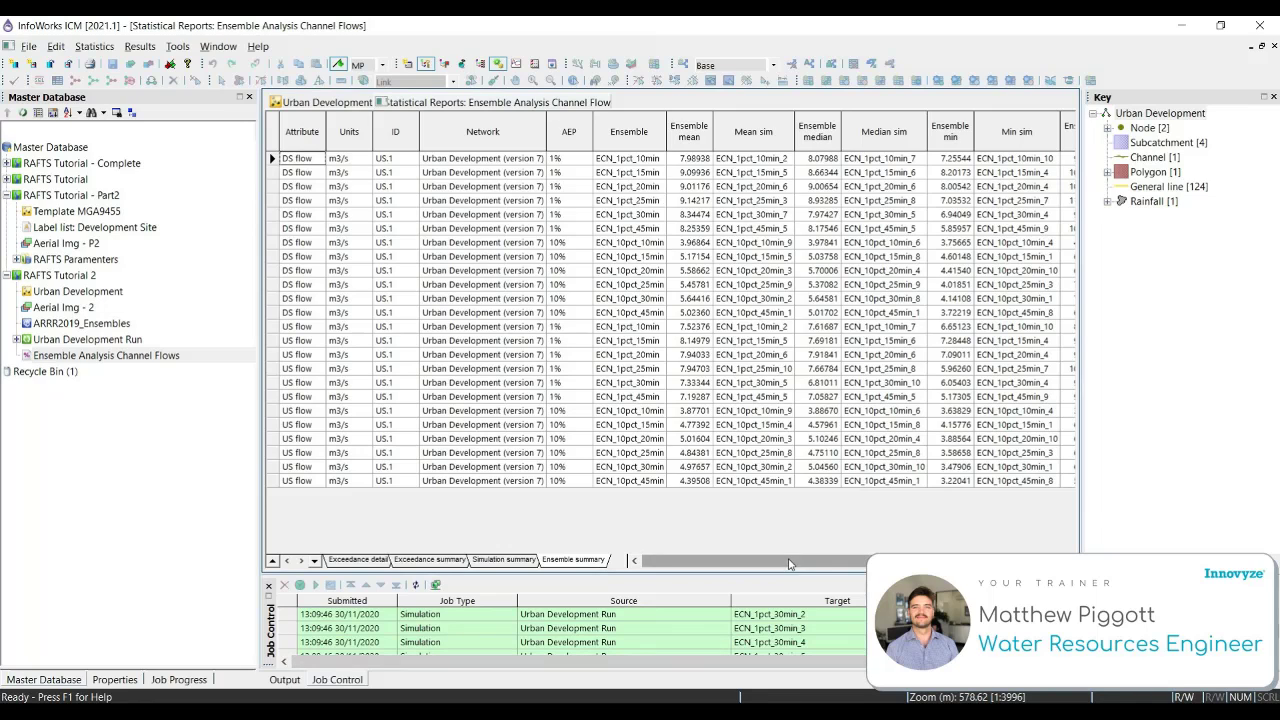
{"action": "left_click_drag", "start_coordinate": [788, 565], "coordinate": [851, 565]}
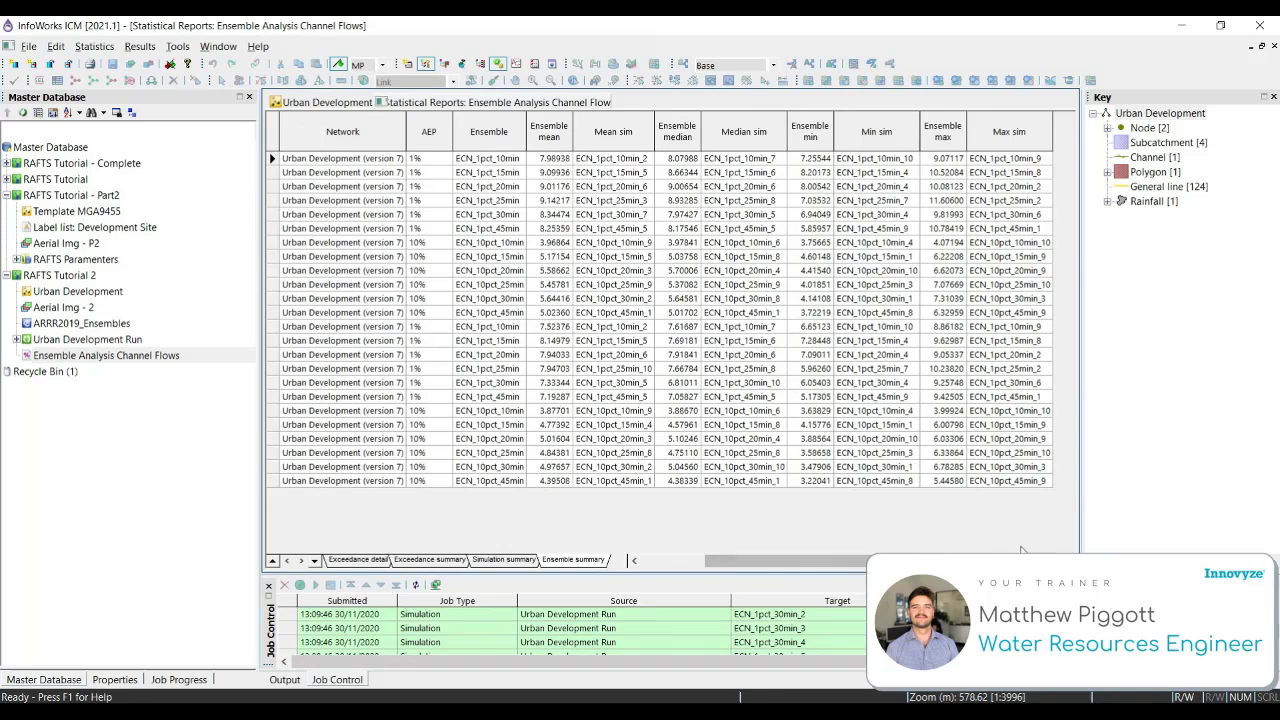
{"action": "left_click", "coordinate": [633, 562]}
{"action": "left_click", "coordinate": [633, 562]}
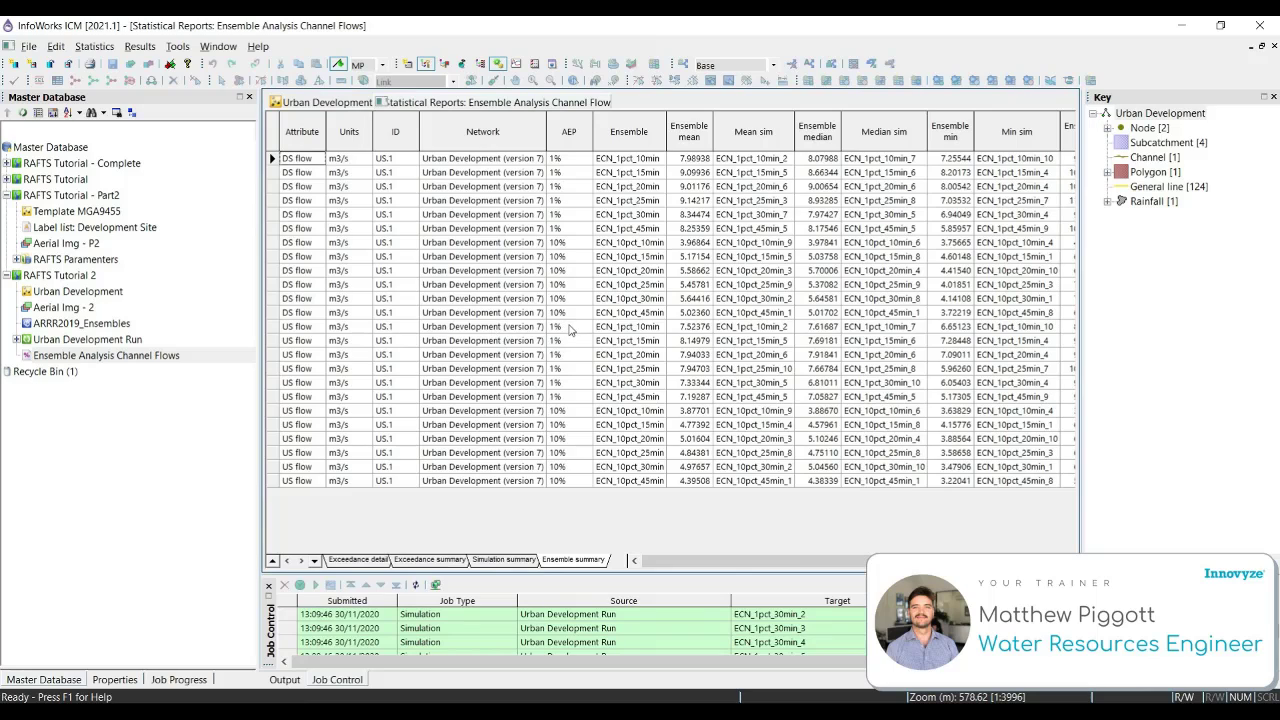
Export the US flow ensemble box plot for US.1, saved as US_1 US flow.
{"action": "left_click", "coordinate": [279, 356]}
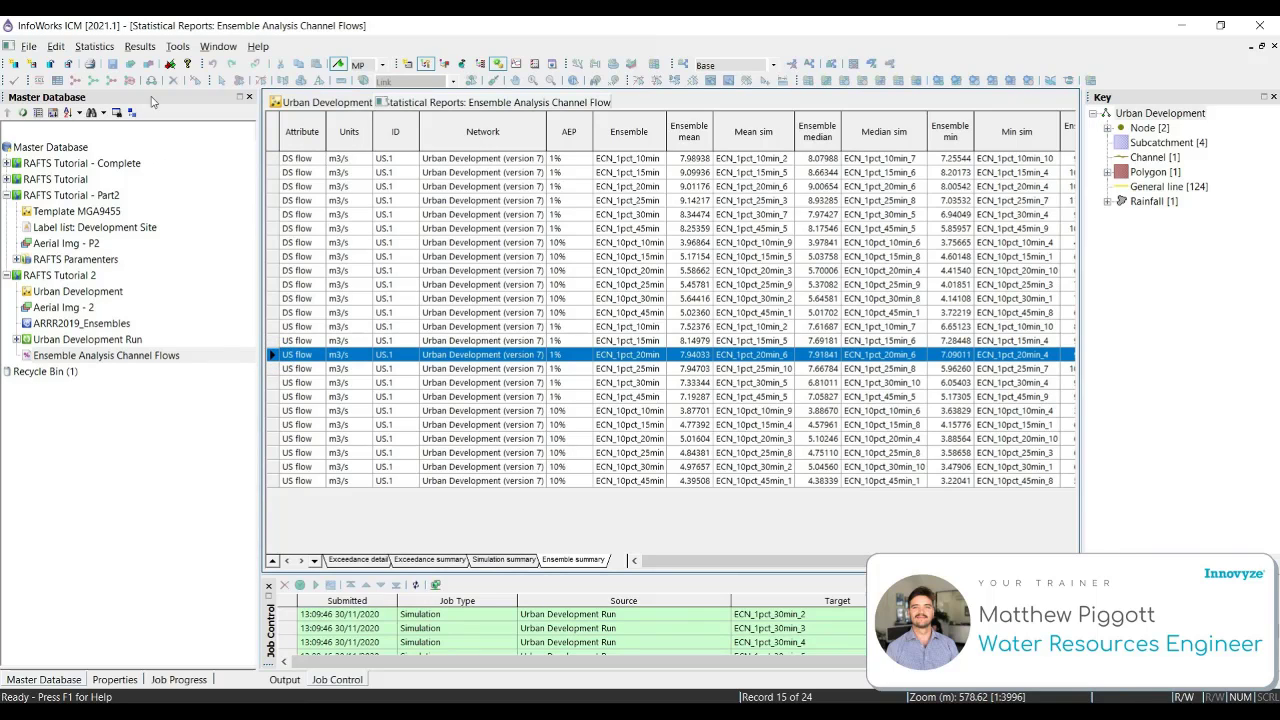
{"action": "left_click", "coordinate": [94, 46]}
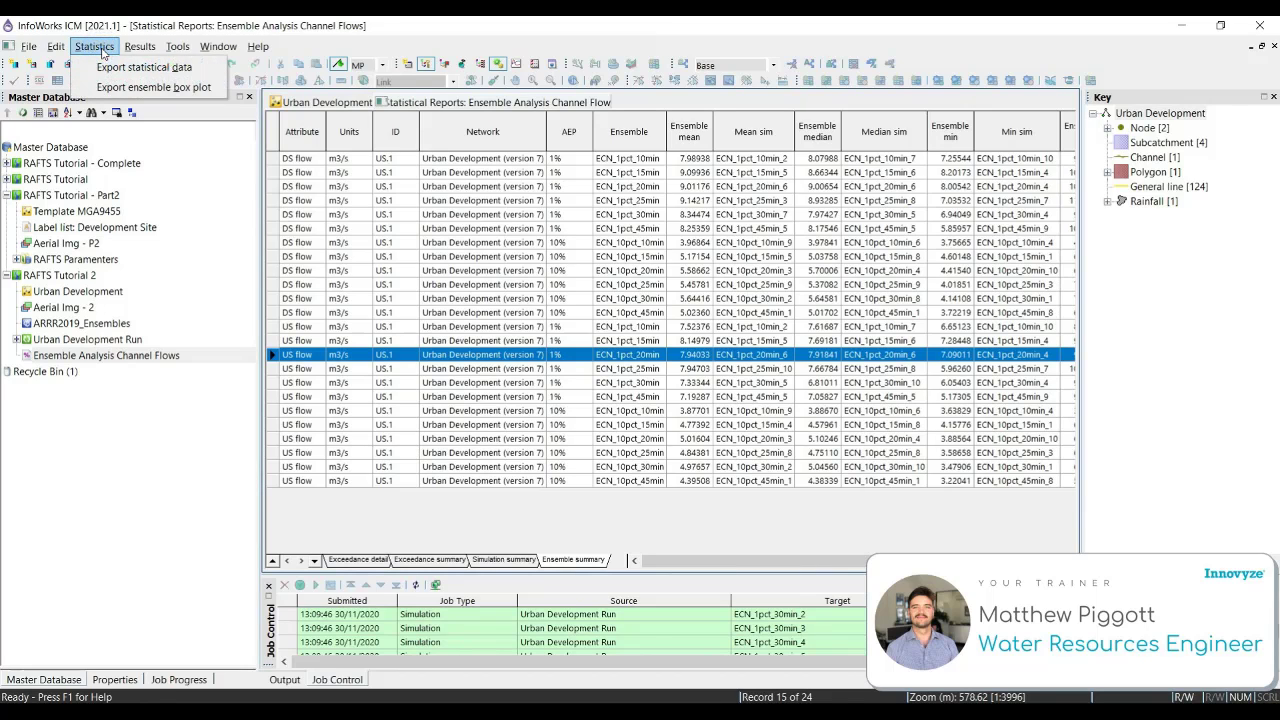
{"action": "left_click", "coordinate": [179, 88]}
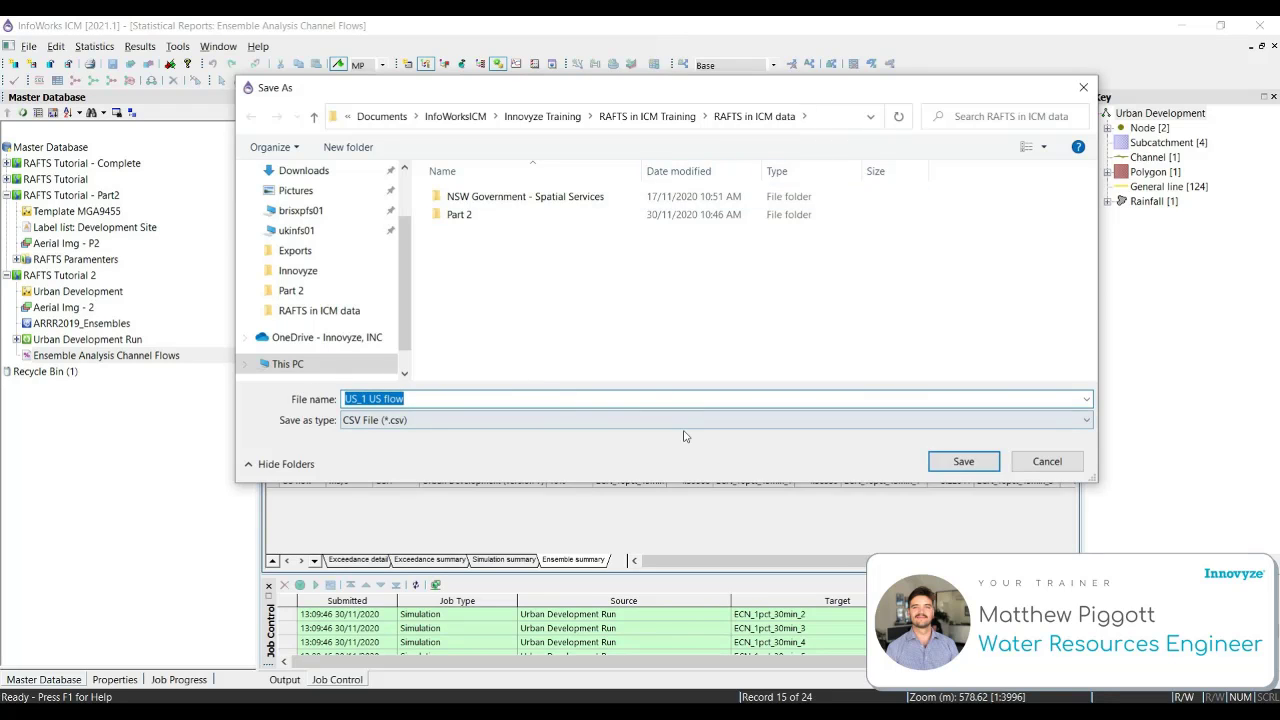
{"action": "left_click", "coordinate": [955, 464]}
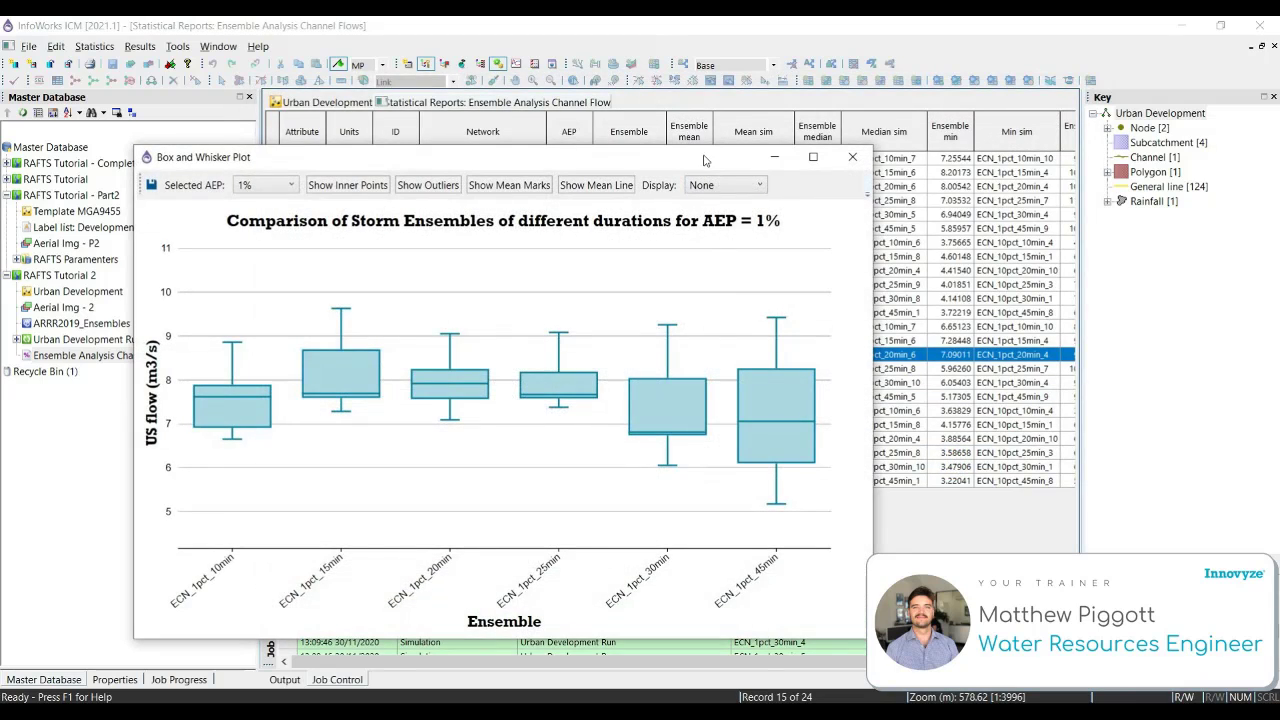
Move the box-and-whisker plot window up into a clearer position.
{"action": "left_click_drag", "start_coordinate": [703, 160], "coordinate": [831, 101]}
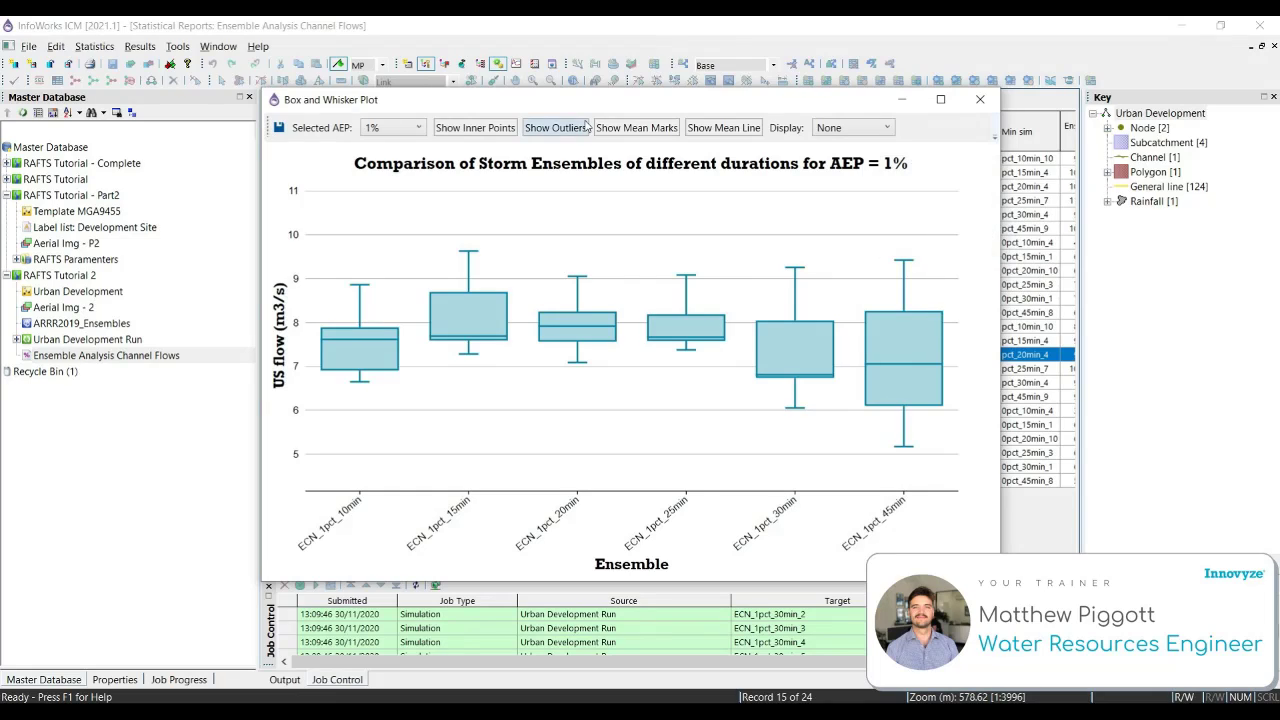
{"action": "mouse_move", "coordinate": [897, 301]}
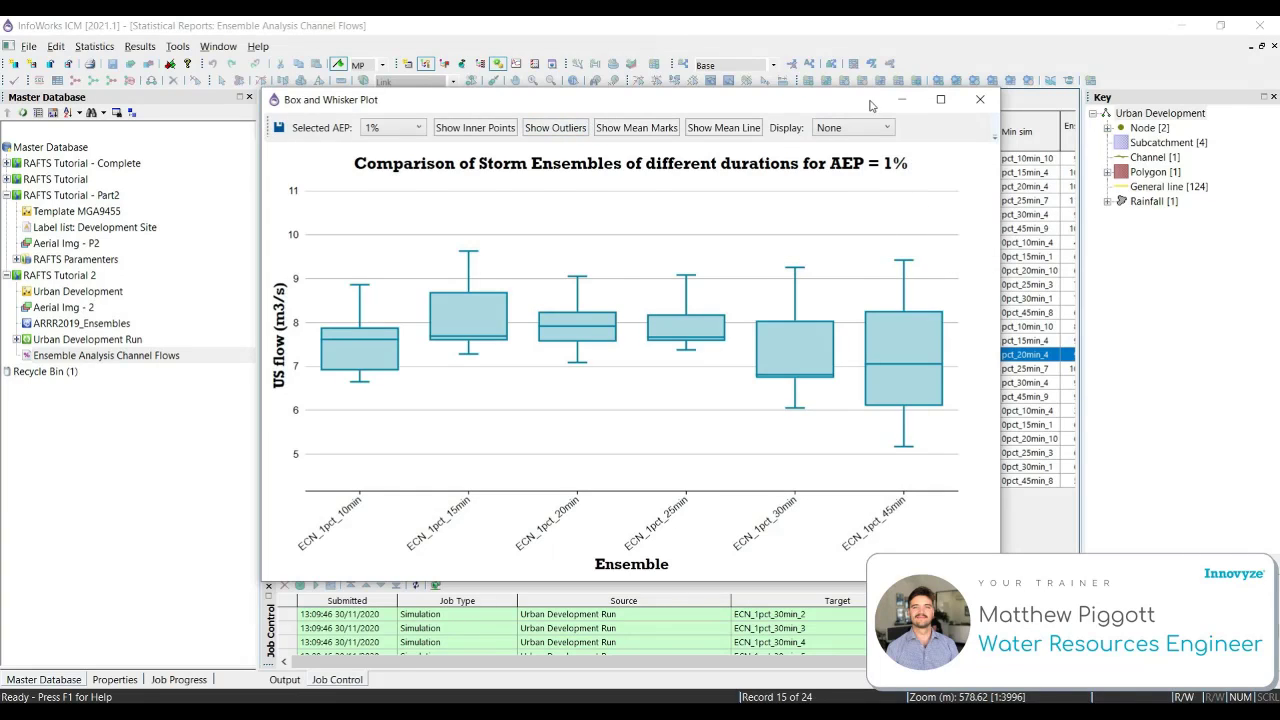
{"action": "left_click_drag", "start_coordinate": [871, 103], "coordinate": [857, 72]}
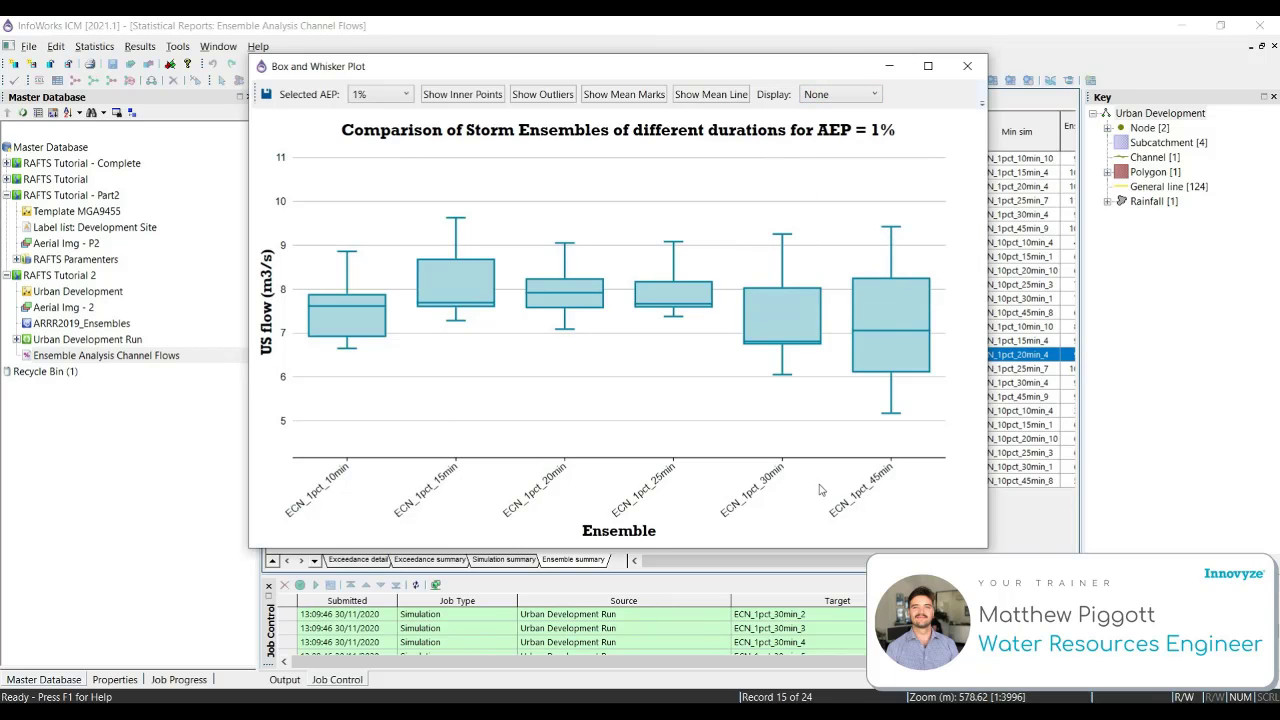
Label each box of the US flow plot with its mean value.
{"action": "left_click", "coordinate": [872, 95]}
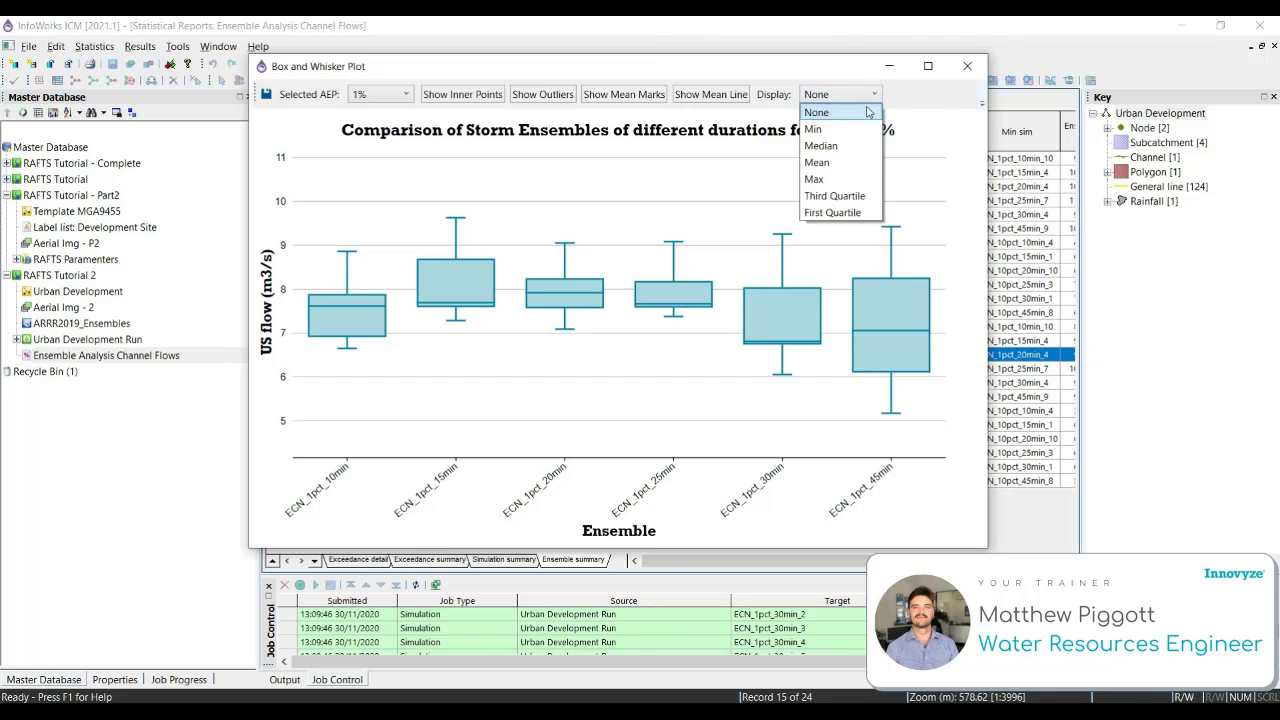
{"action": "left_click", "coordinate": [846, 129]}
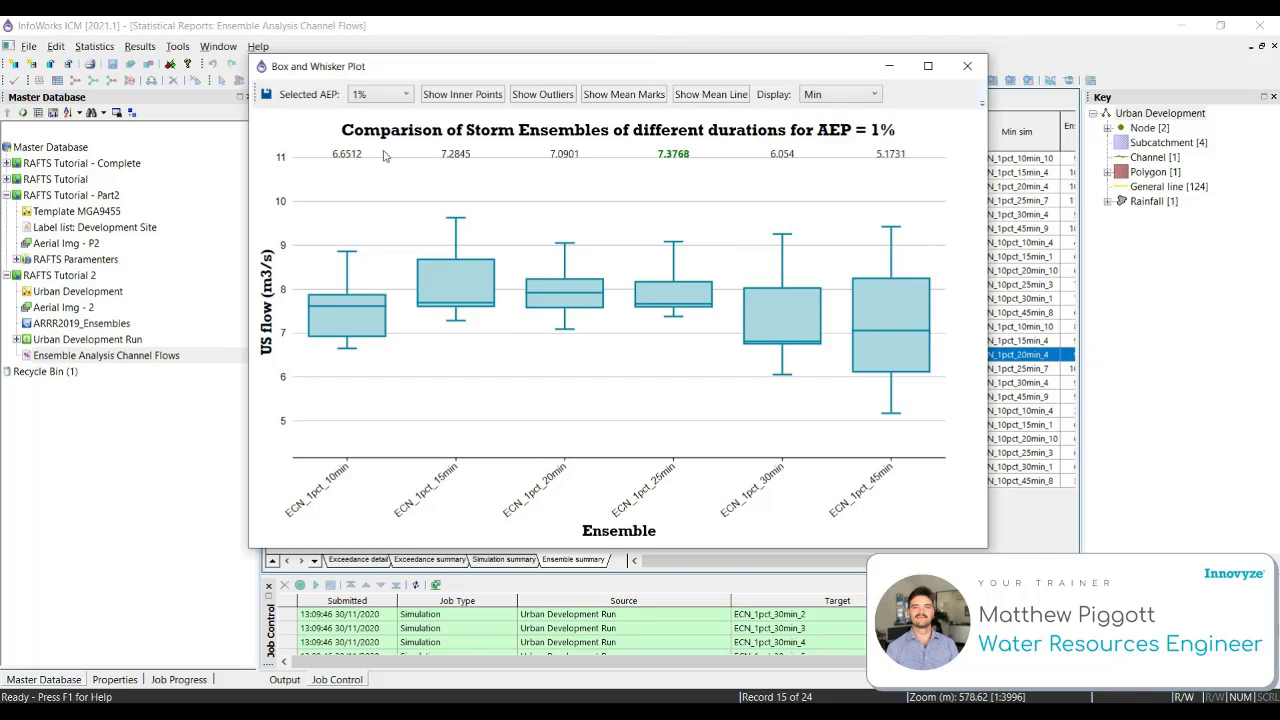
{"action": "left_click", "coordinate": [866, 92]}
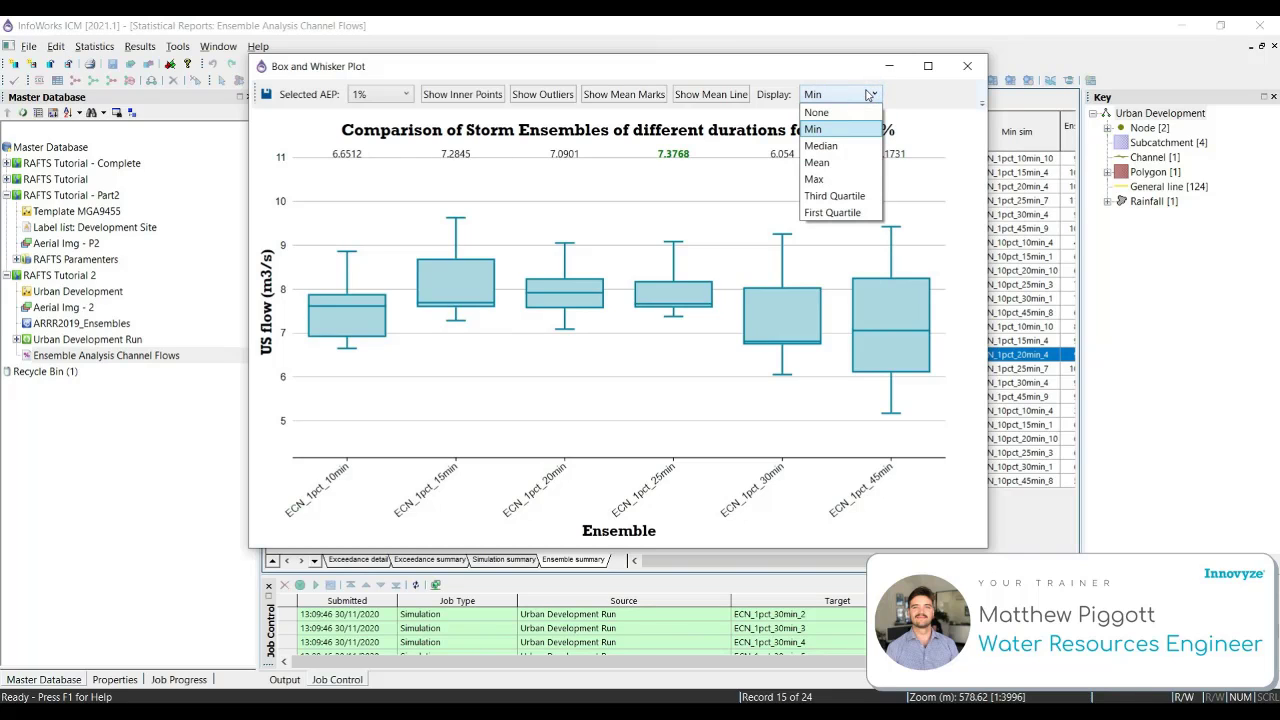
{"action": "left_click", "coordinate": [853, 167]}
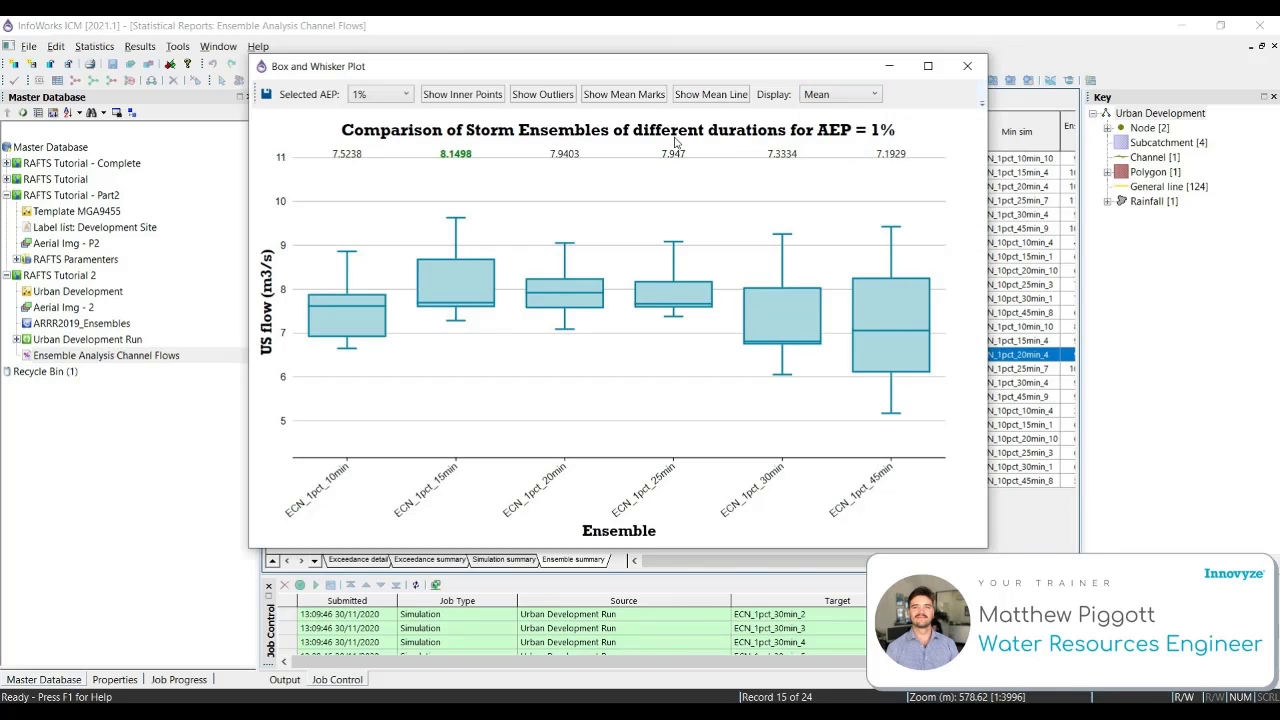
Show mean marks inside every box, leaving the mean line off.
{"action": "left_click", "coordinate": [646, 100]}
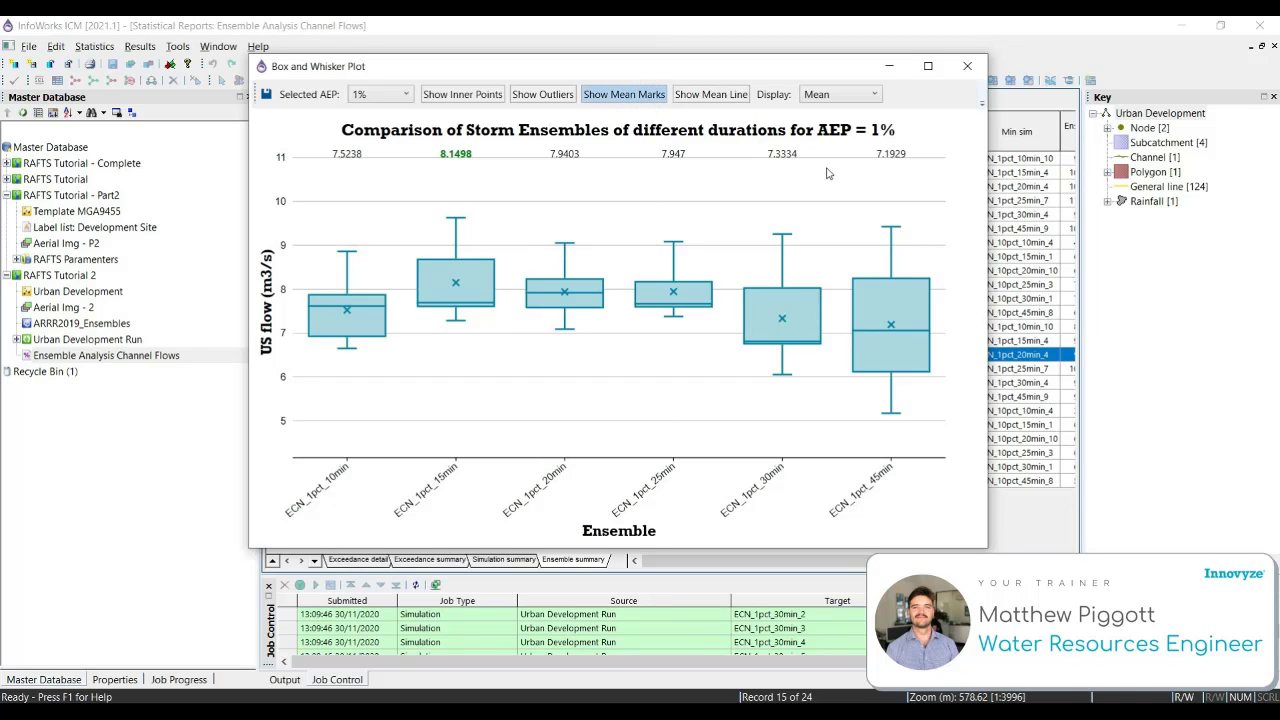
{"action": "left_click", "coordinate": [733, 96]}
{"action": "left_click", "coordinate": [733, 96]}
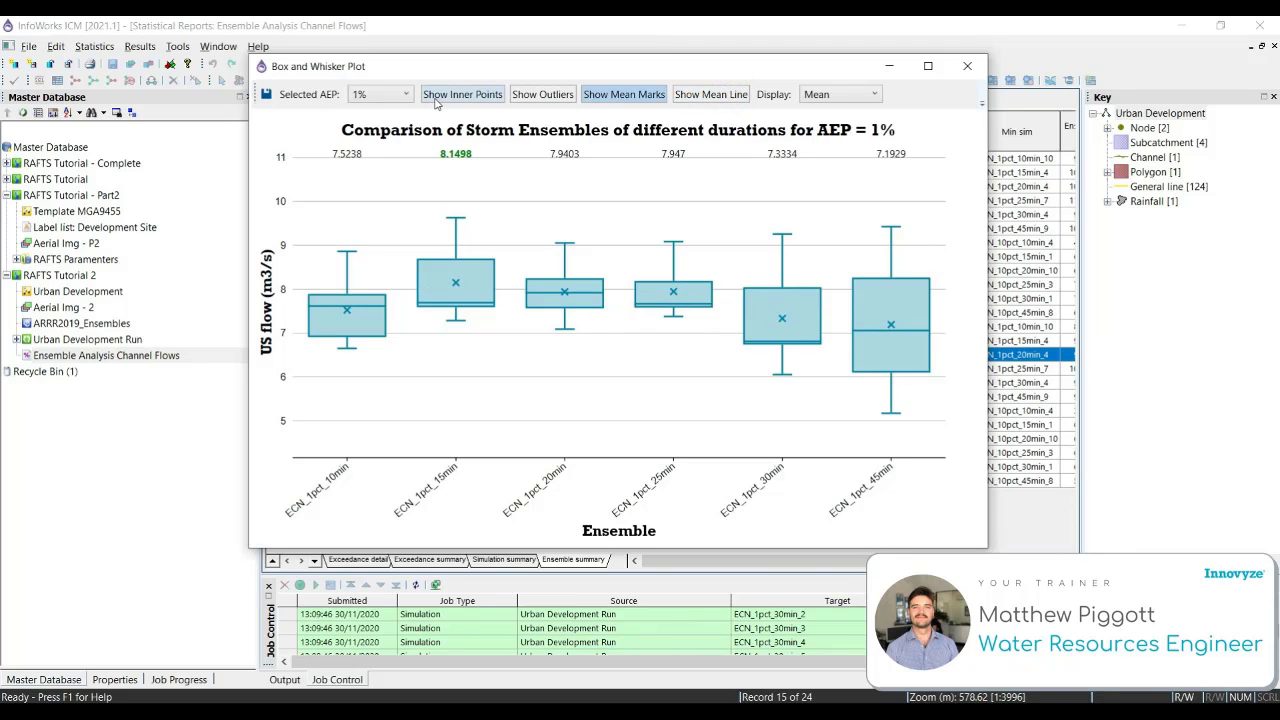
{"action": "left_click_drag", "start_coordinate": [534, 74], "coordinate": [548, 86]}
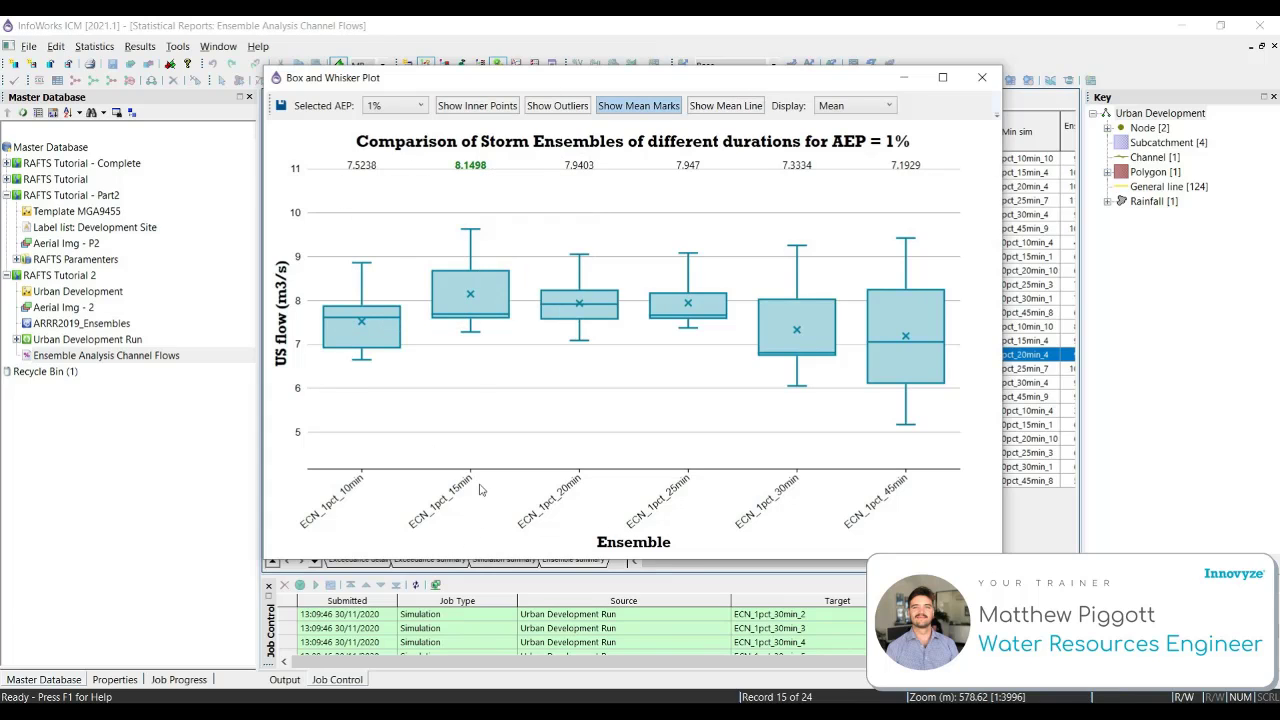
{"action": "mouse_move", "coordinate": [503, 299]}
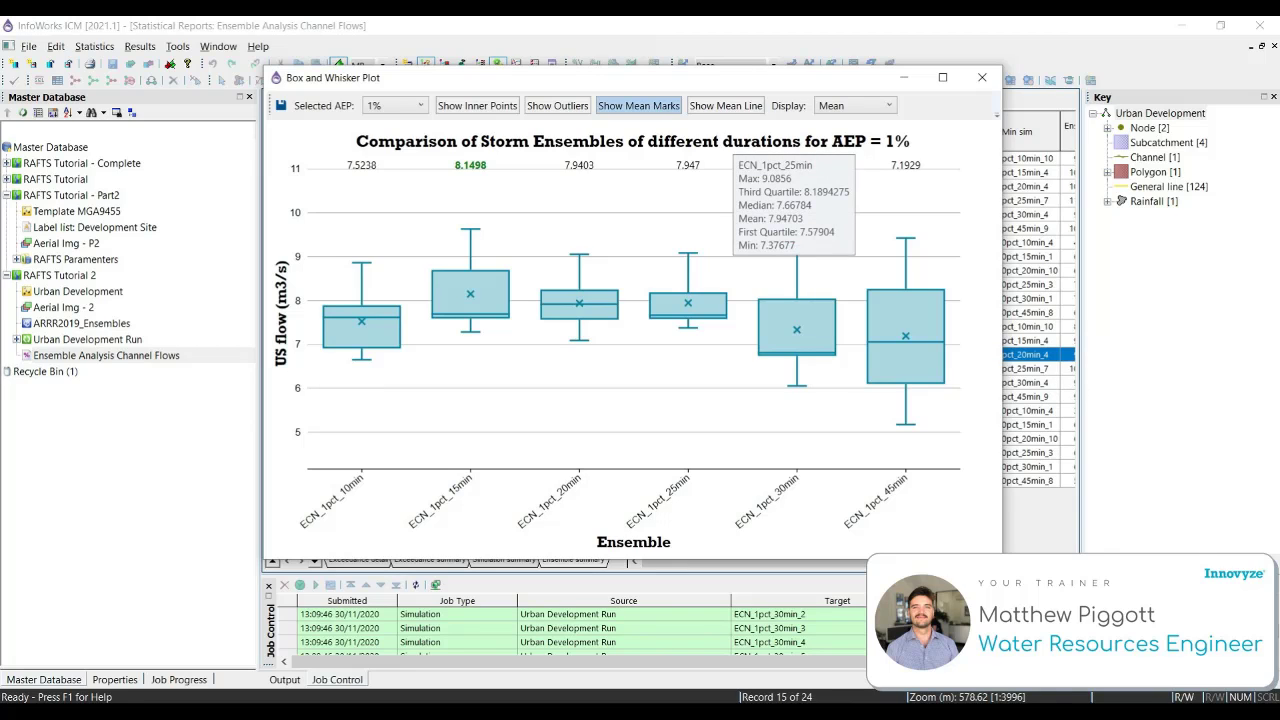
Export the DS flow ensemble box plot for US.1, saved as US_1 DS flow.
{"action": "left_click", "coordinate": [905, 78]}
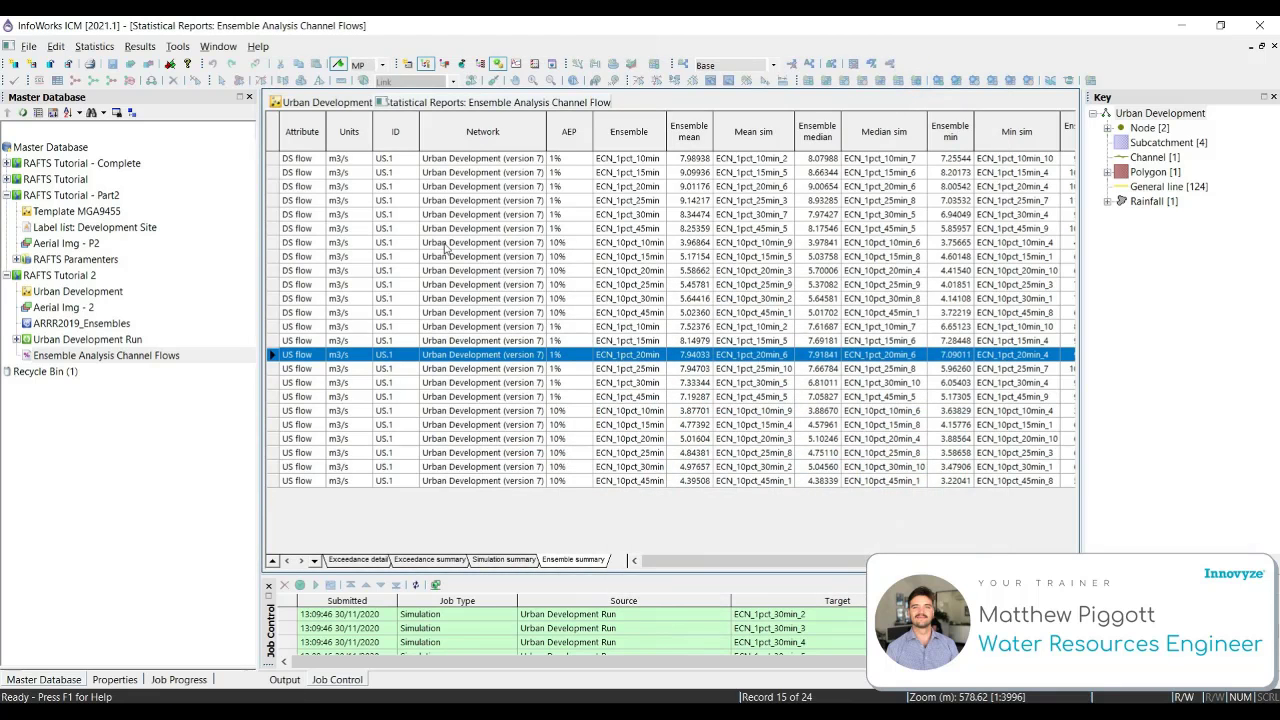
{"action": "left_click", "coordinate": [274, 188]}
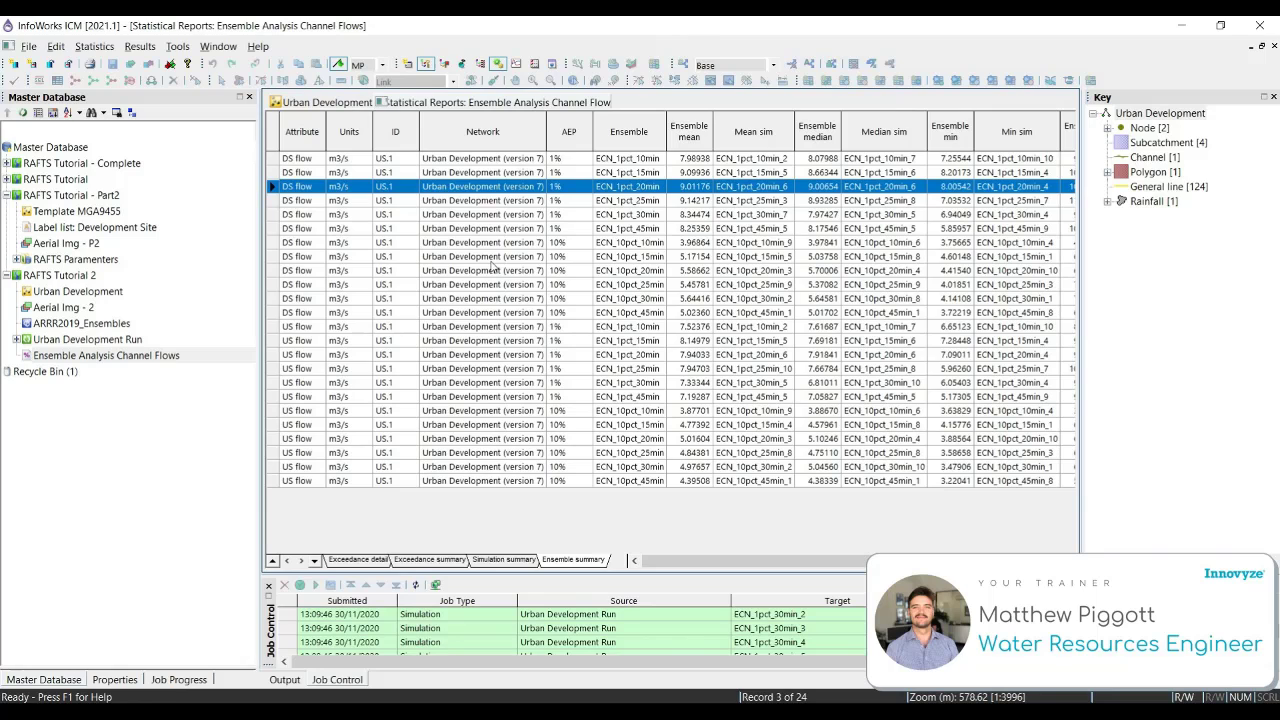
{"action": "left_click", "coordinate": [94, 46]}
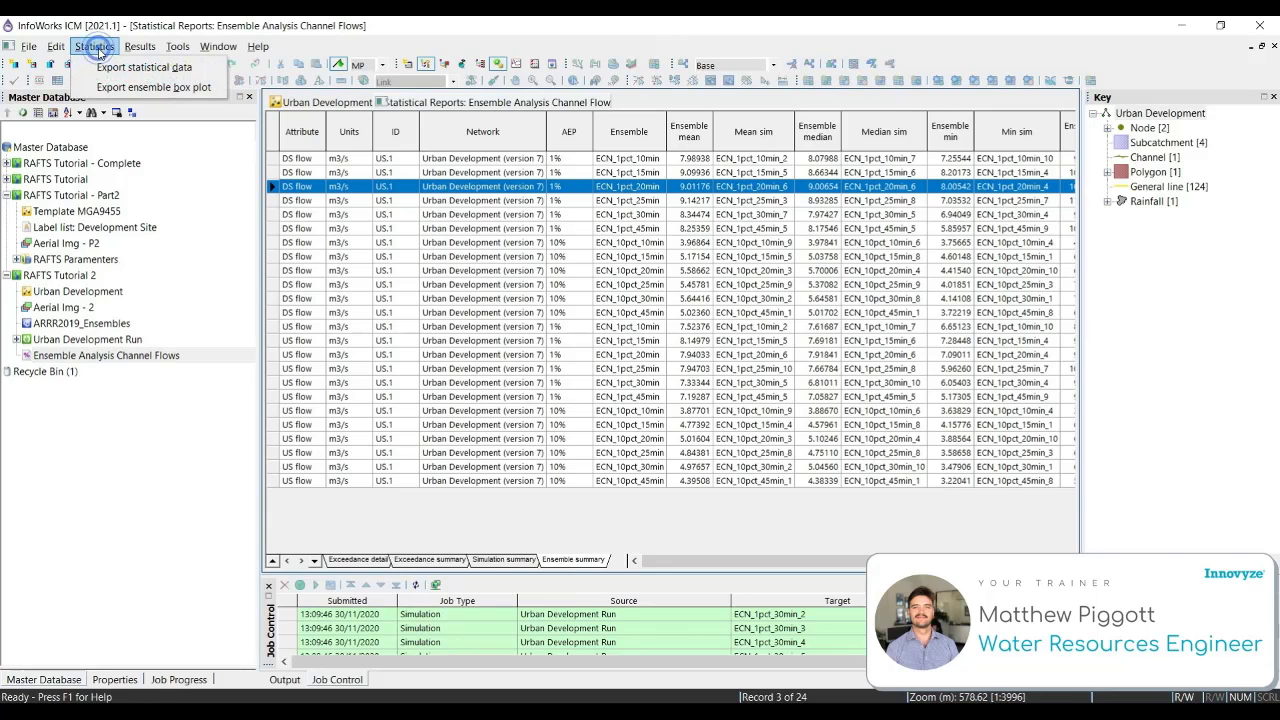
{"action": "left_click", "coordinate": [155, 87]}
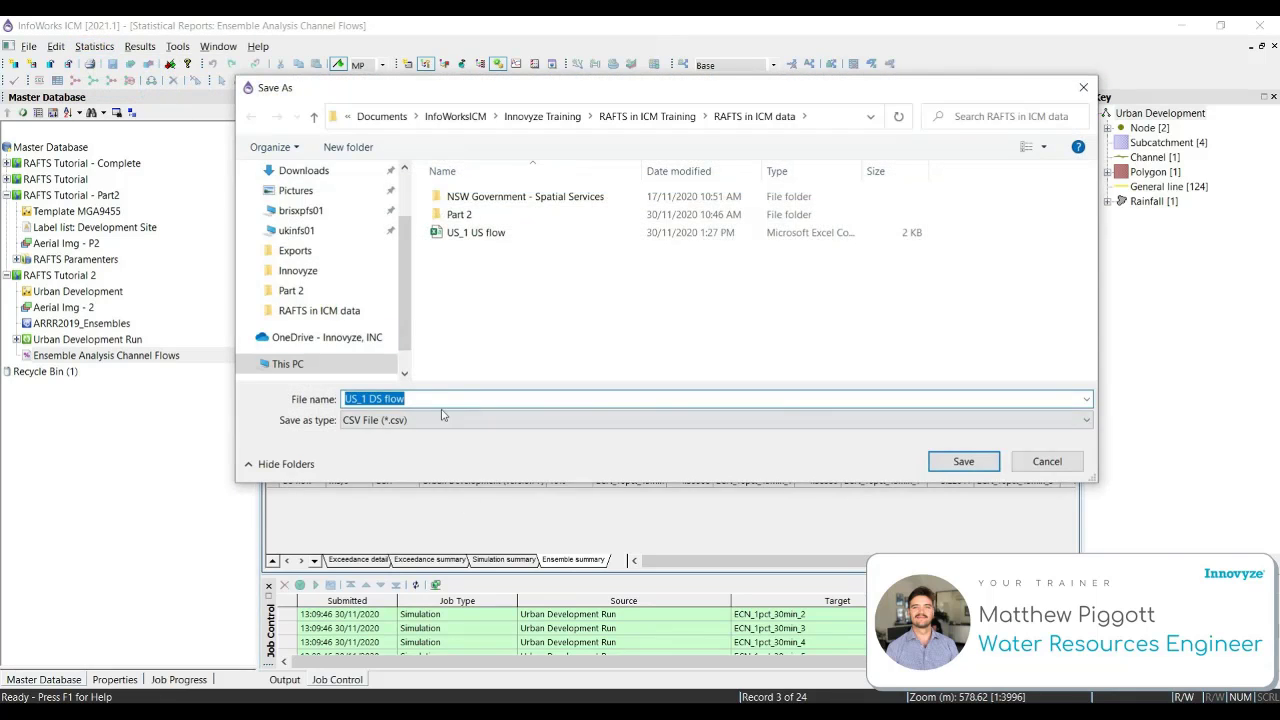
{"action": "left_click", "coordinate": [985, 462]}
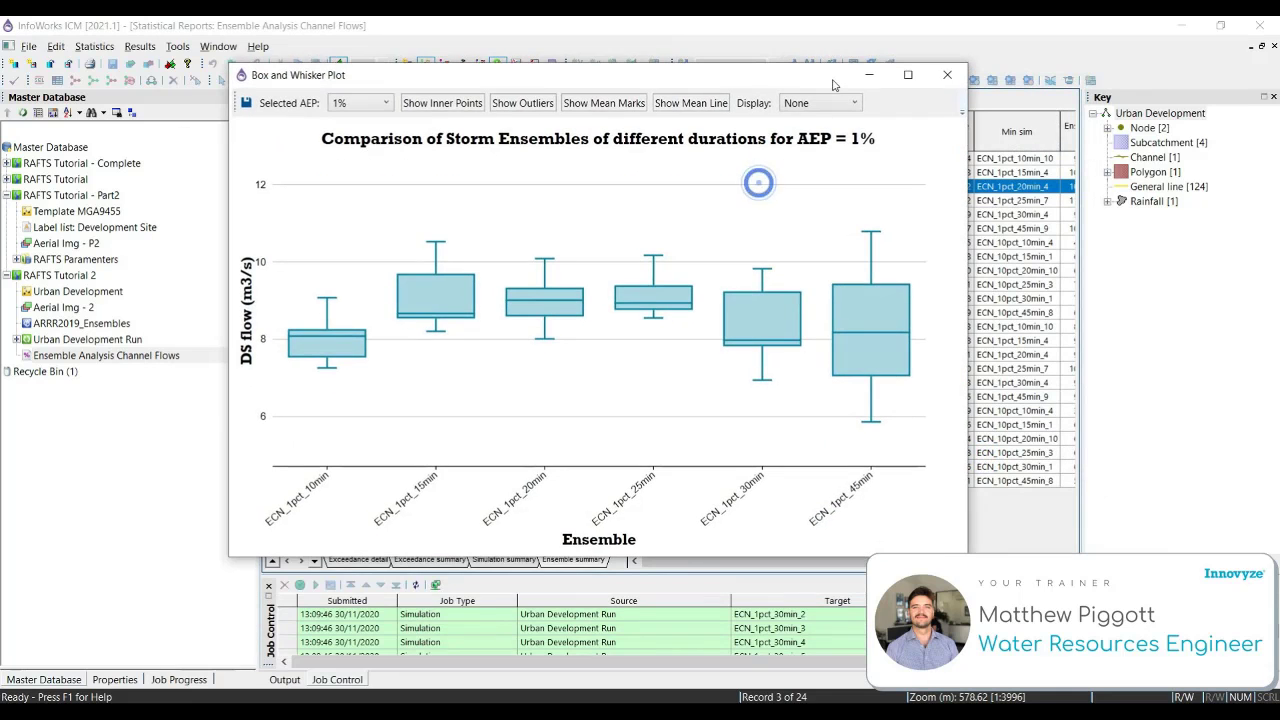
Label each box with its mean downstream flow and show mean marks.
{"action": "left_click", "coordinate": [846, 104]}
{"action": "left_click", "coordinate": [805, 154]}
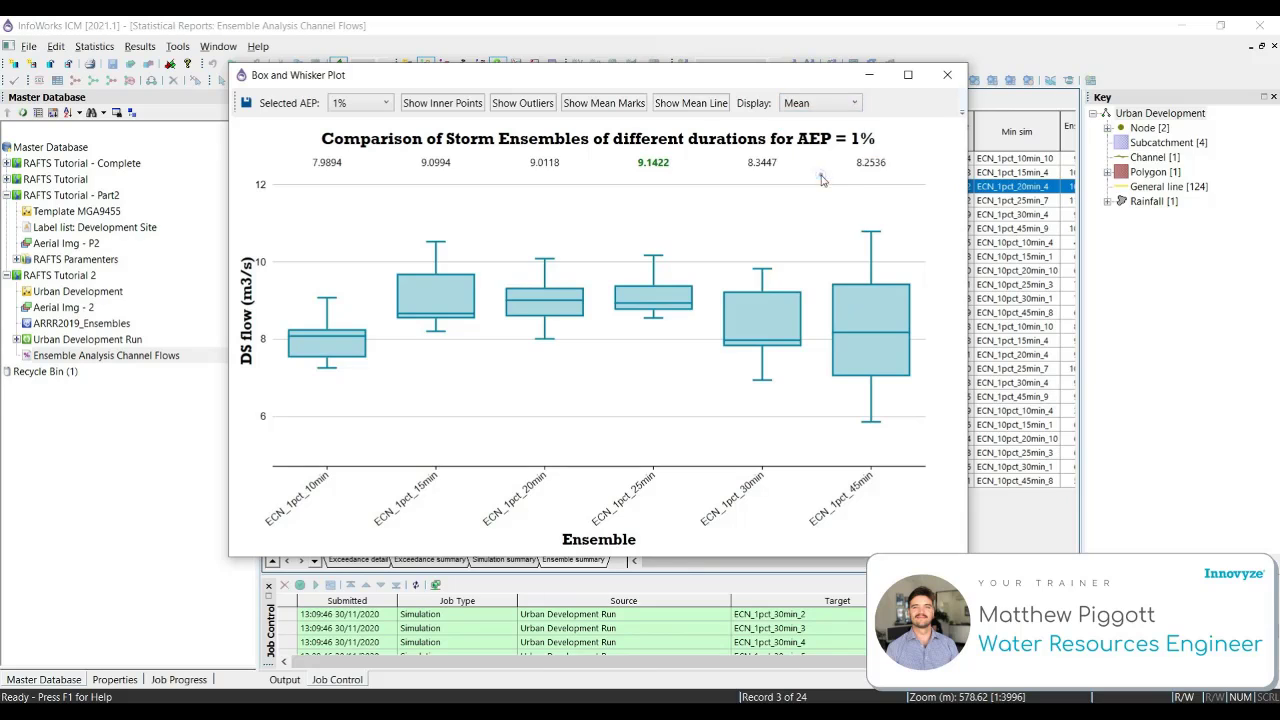
{"action": "left_click", "coordinate": [609, 104]}
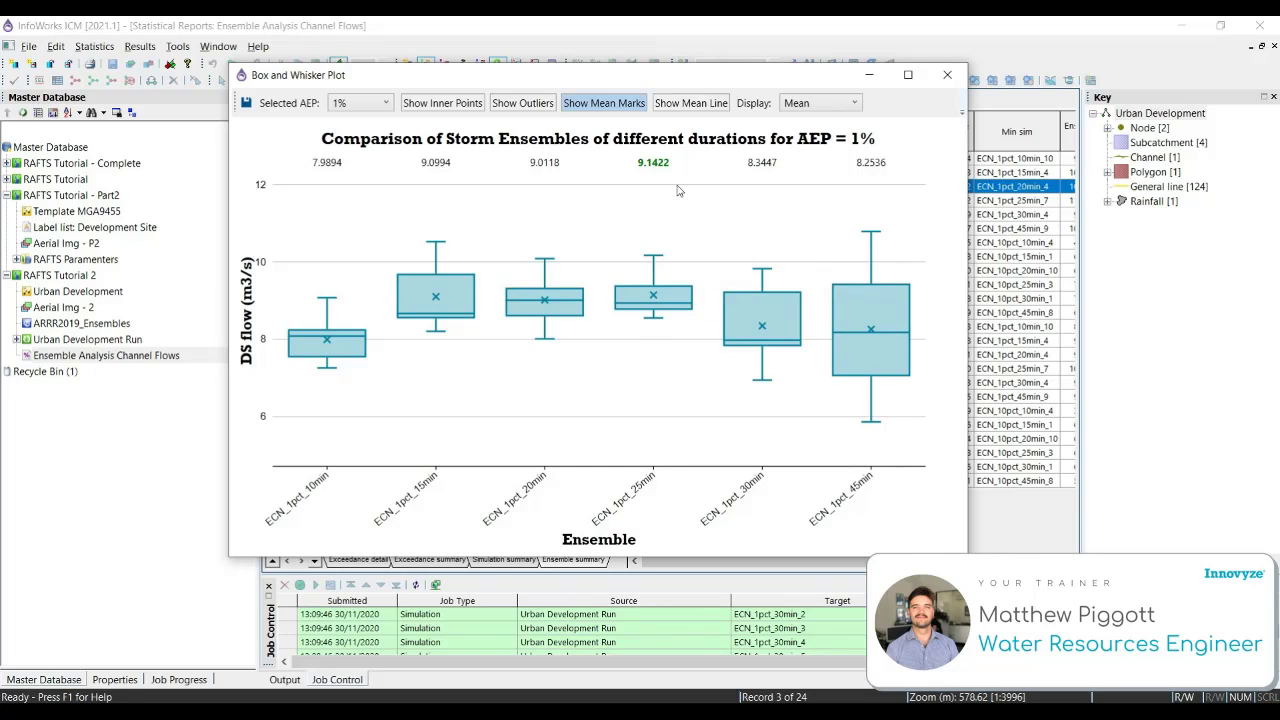
{"action": "mouse_move", "coordinate": [660, 292]}
{"action": "mouse_move", "coordinate": [674, 271]}
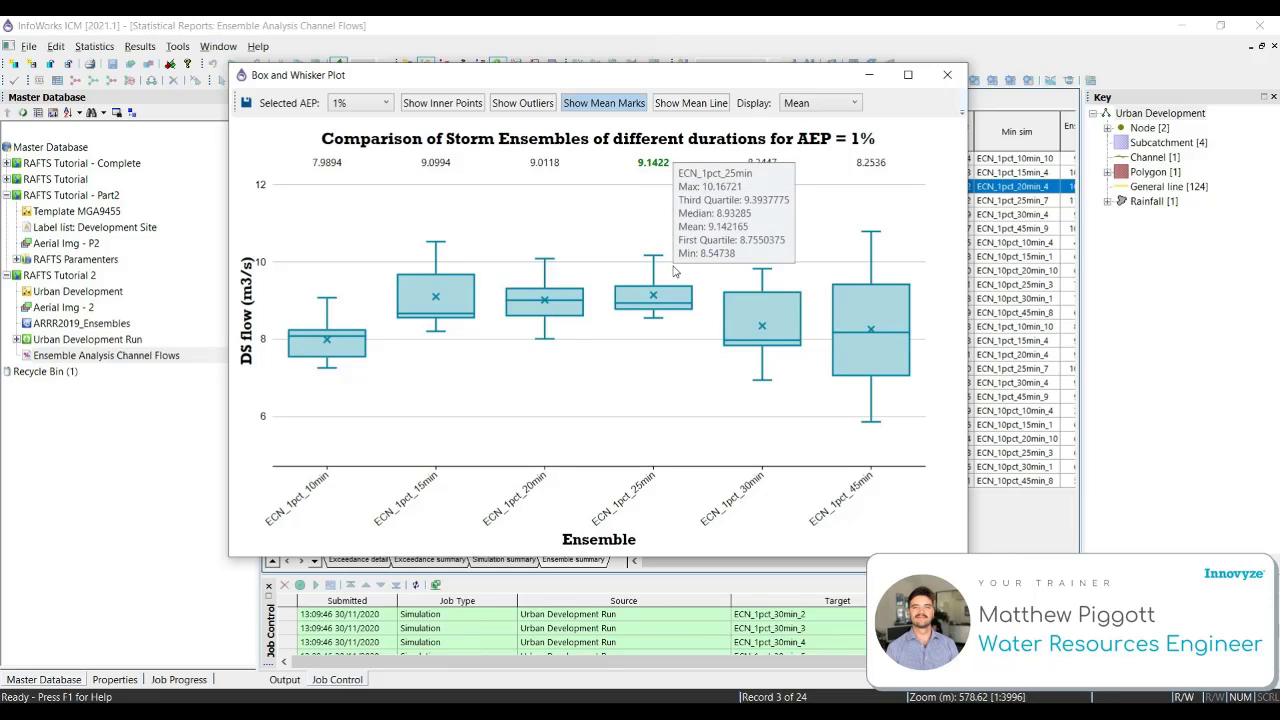